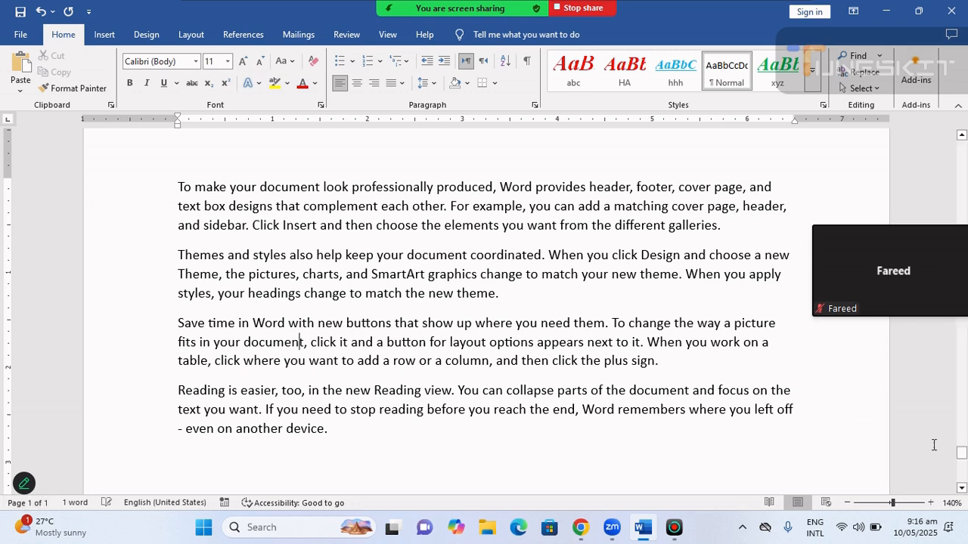
Step: Select all the text in the document from its start, check the selection across the pages, and clear it
{"action": "left_click_drag", "start_coordinate": [962, 453], "coordinate": [962, 146]}
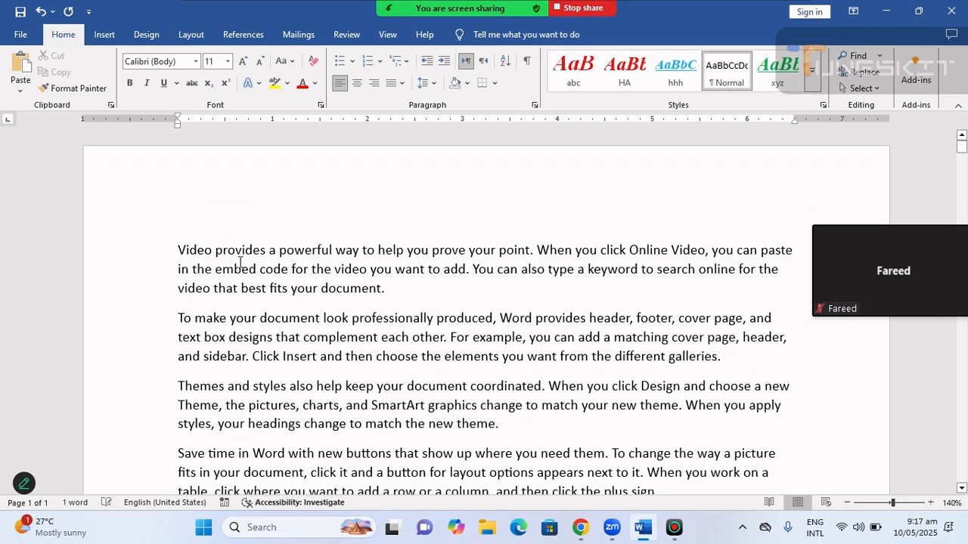
{"action": "left_click", "coordinate": [177, 249]}
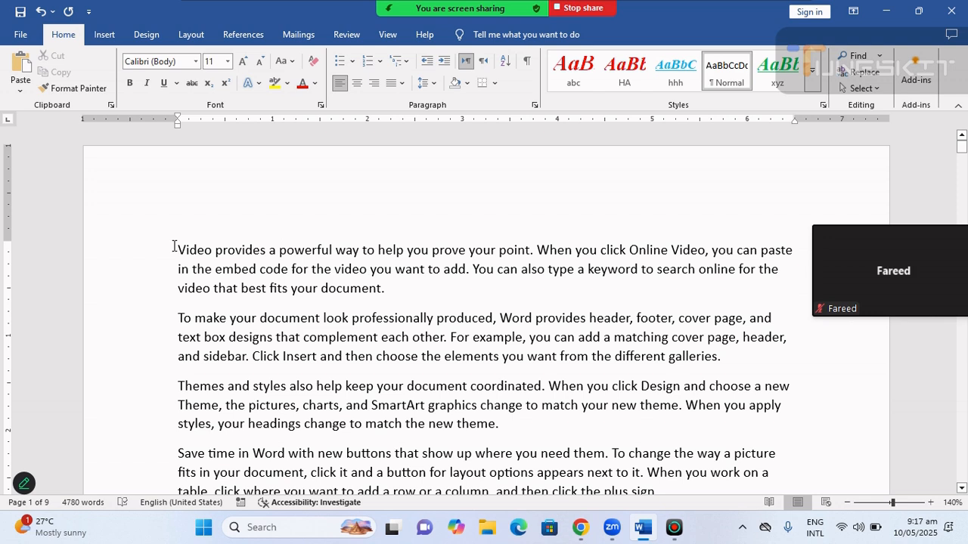
{"action": "left_click", "coordinate": [878, 88]}
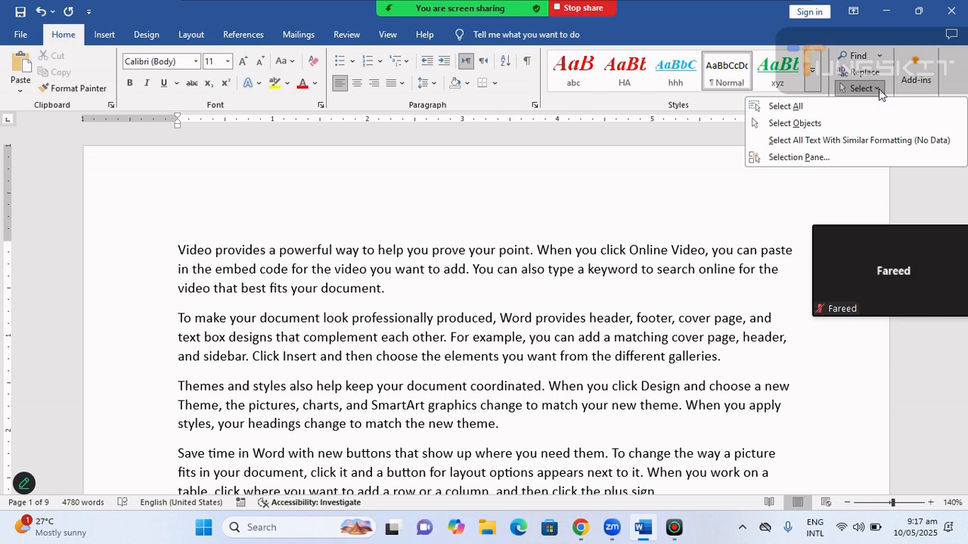
{"action": "left_click", "coordinate": [798, 107]}
{"action": "scroll", "coordinate": [506, 345], "scroll_direction": "down", "scroll_amount": 3}
{"action": "scroll", "coordinate": [506, 346], "scroll_direction": "up", "scroll_amount": 2}
{"action": "scroll", "coordinate": [505, 346], "scroll_direction": "down", "scroll_amount": 3}
{"action": "scroll", "coordinate": [506, 345], "scroll_direction": "up", "scroll_amount": 3}
{"action": "scroll", "coordinate": [505, 345], "scroll_direction": "down", "scroll_amount": 1}
{"action": "scroll", "coordinate": [506, 345], "scroll_direction": "up", "scroll_amount": 2}
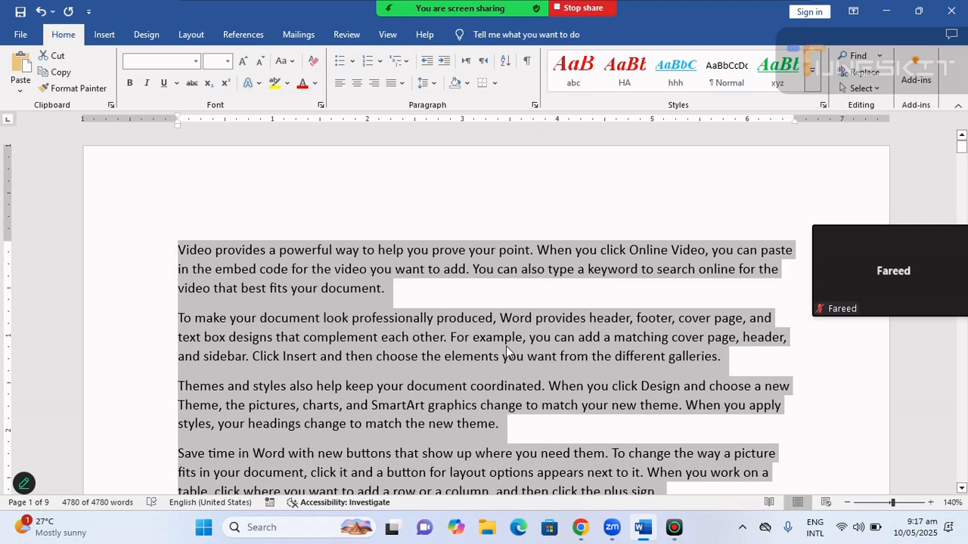
{"action": "left_click", "coordinate": [450, 296]}
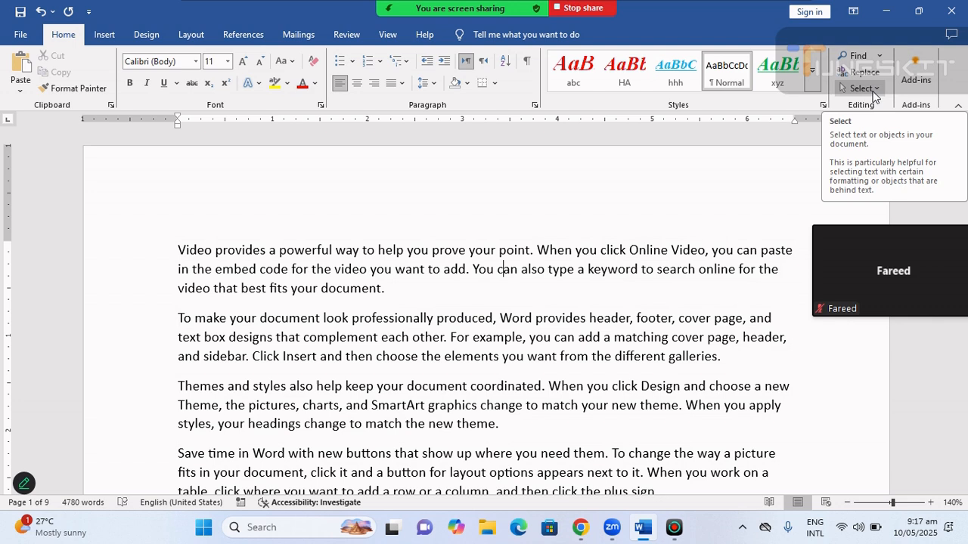
Step: View the available selection options, select the first paragraph, and clear the selection
{"action": "left_click", "coordinate": [871, 94]}
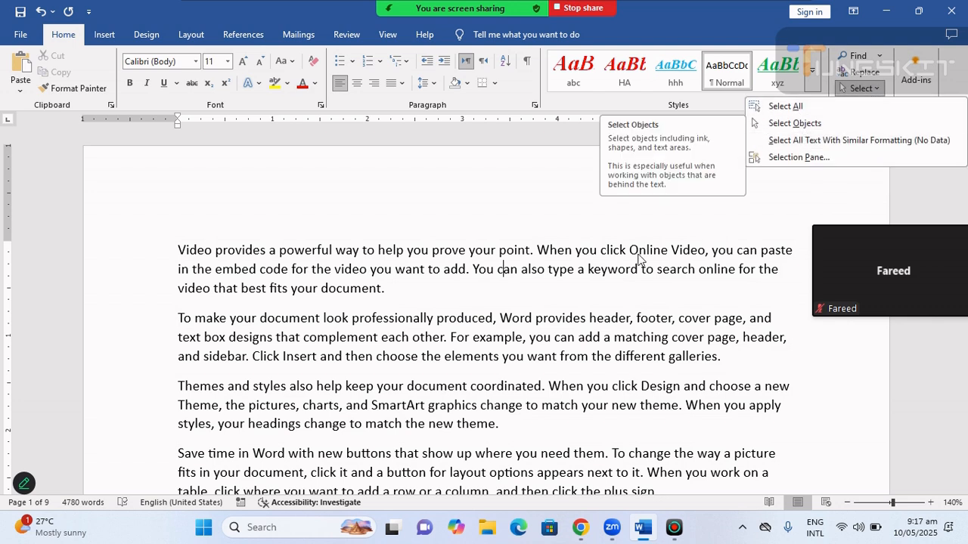
{"action": "left_click", "coordinate": [535, 279]}
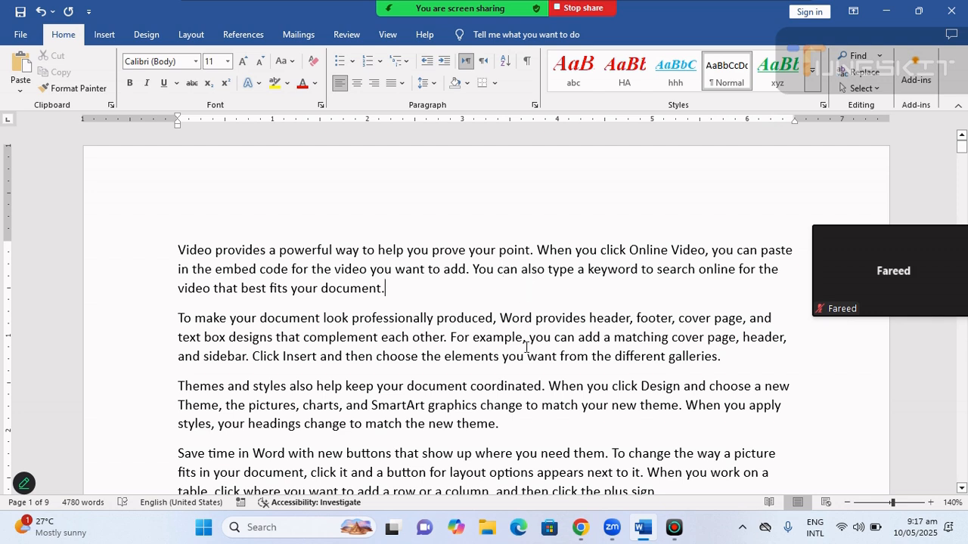
{"action": "left_click_drag", "start_coordinate": [388, 291], "coordinate": [178, 250]}
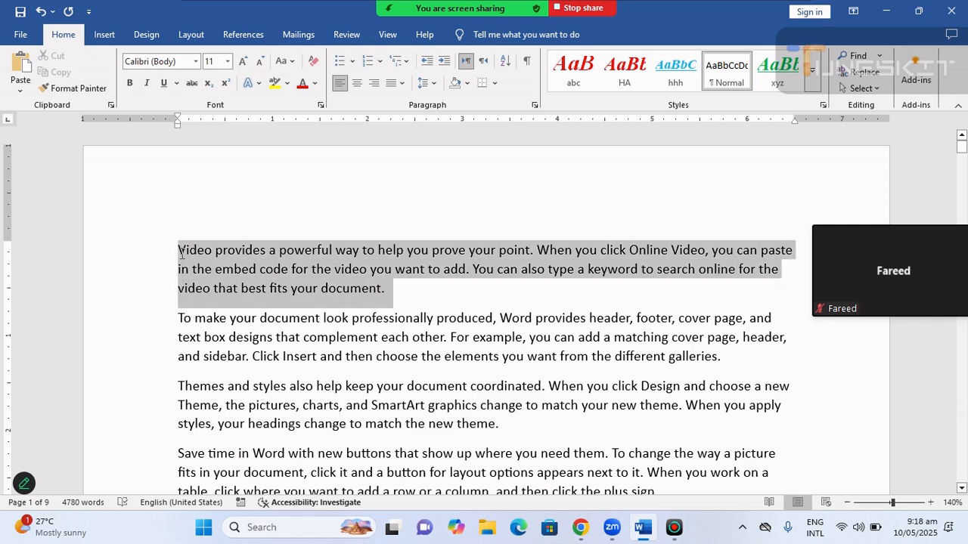
{"action": "left_click", "coordinate": [292, 270]}
Step: Add three blank lines after the first "Reading is easier" paragraph and draw a rounded rectangle about 3.2 in by 0.8 in there
{"action": "left_click", "coordinate": [104, 34]}
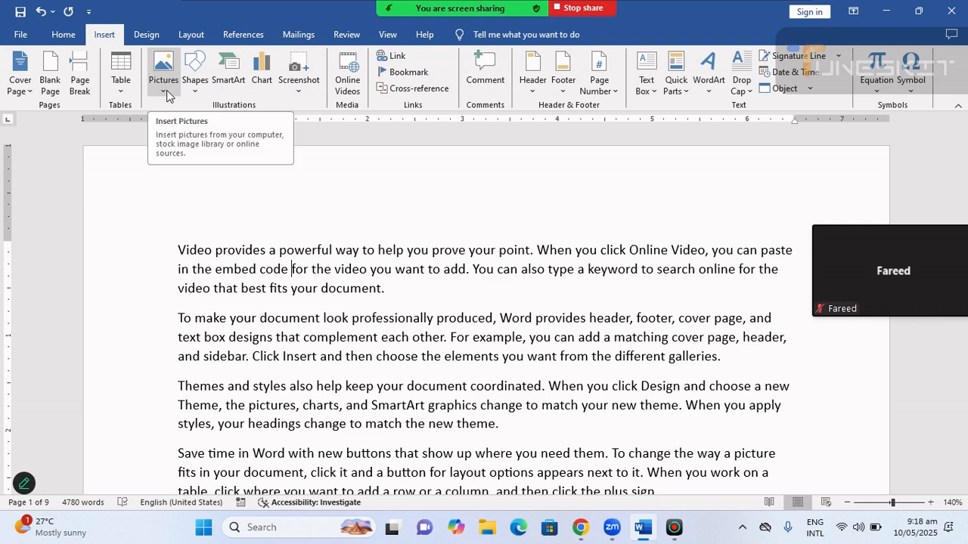
{"action": "scroll", "coordinate": [472, 366], "scroll_direction": "down", "scroll_amount": 5}
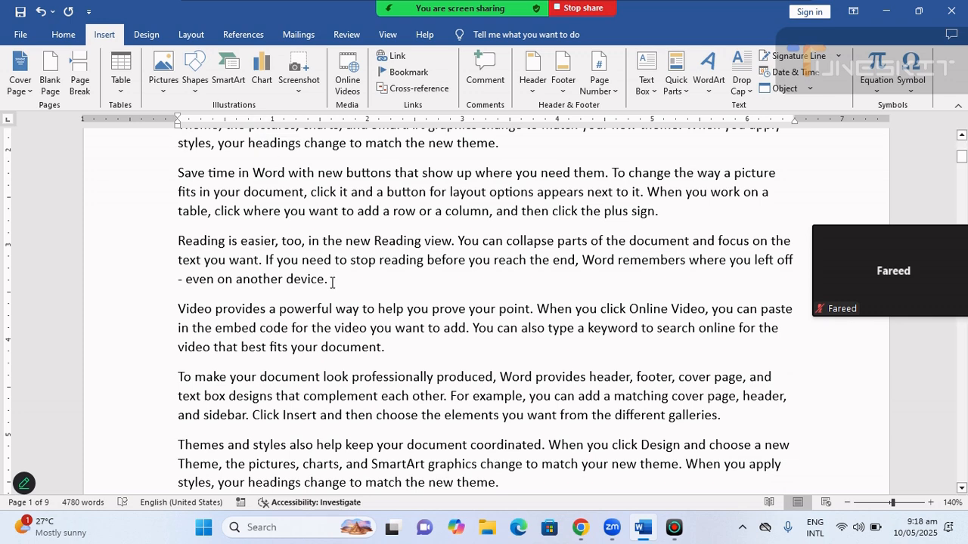
{"action": "key", "text": "Return"}
{"action": "key", "text": "Return"}
{"action": "key", "text": "Return"}
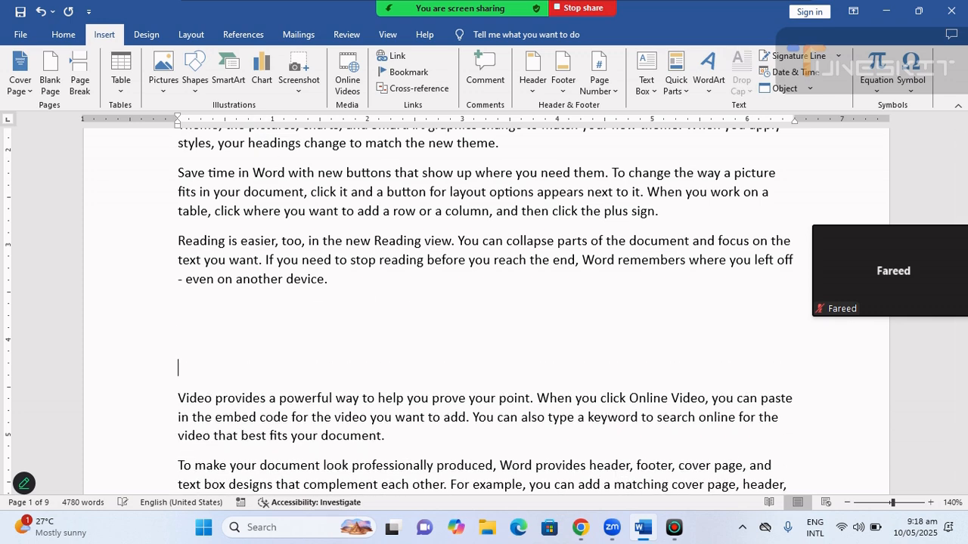
{"action": "left_click", "coordinate": [190, 85]}
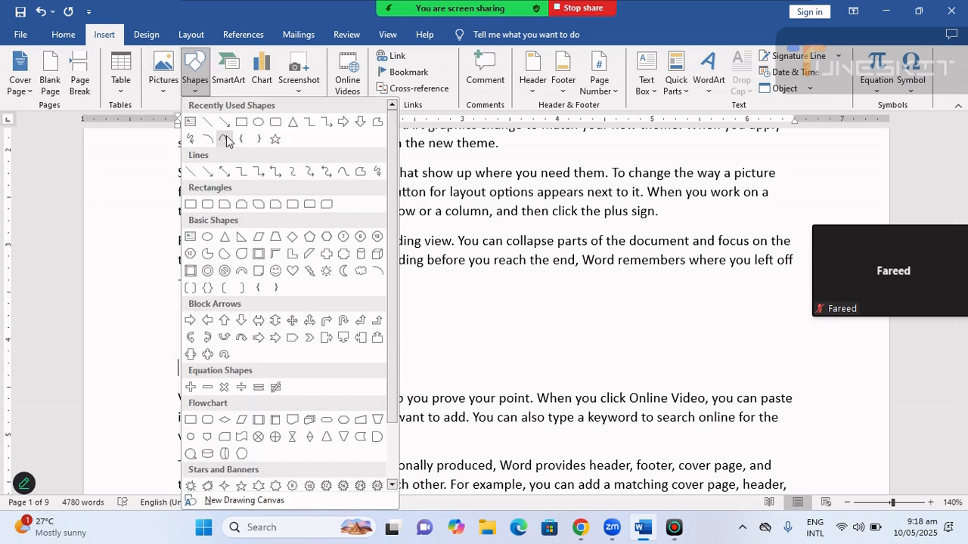
{"action": "left_click", "coordinate": [272, 126]}
{"action": "left_click_drag", "start_coordinate": [188, 301], "coordinate": [495, 375]}
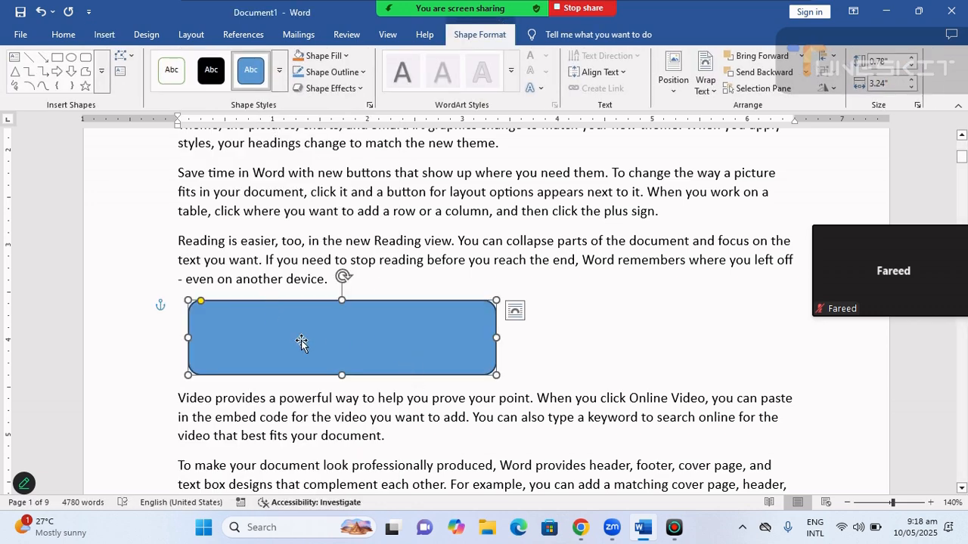
{"action": "left_click", "coordinate": [573, 326]}
Step: Insert three blank lines after the first paragraph of the document
{"action": "scroll", "coordinate": [576, 325], "scroll_direction": "down", "scroll_amount": 6}
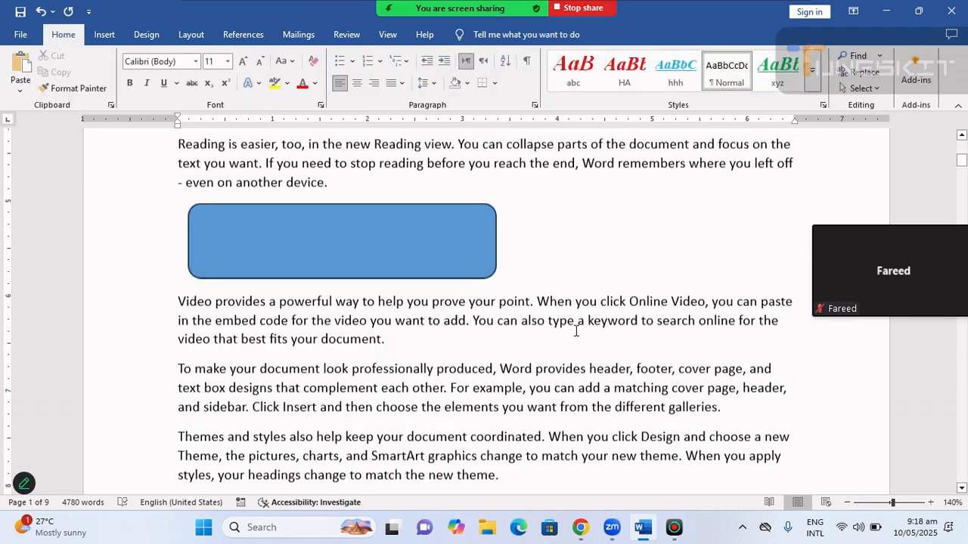
{"action": "scroll", "coordinate": [576, 330], "scroll_direction": "up", "scroll_amount": 4}
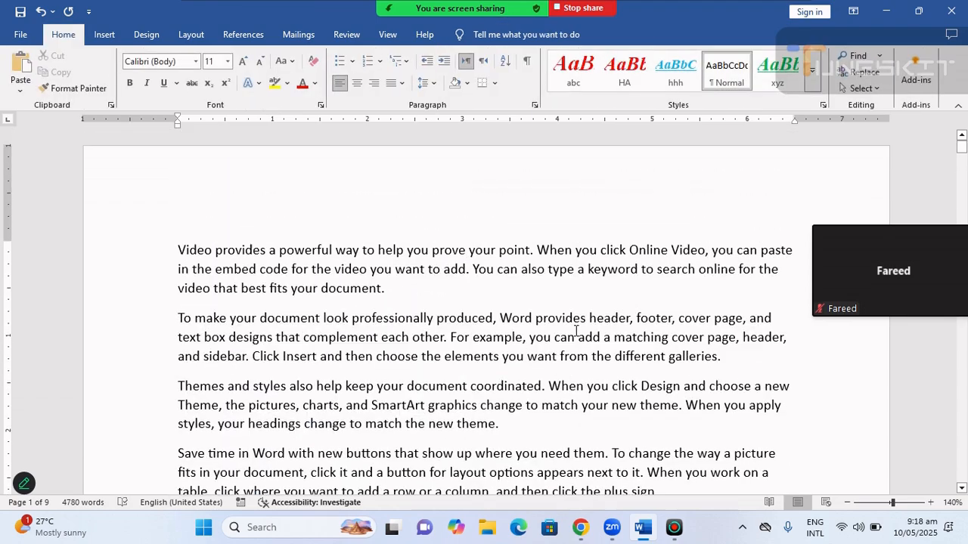
{"action": "scroll", "coordinate": [566, 338], "scroll_direction": "down", "scroll_amount": 2}
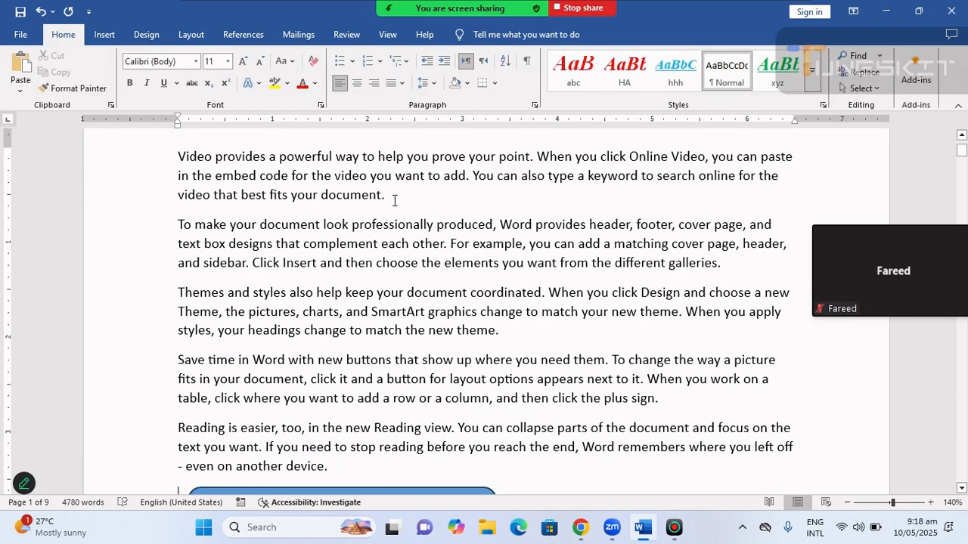
{"action": "left_click", "coordinate": [492, 204]}
{"action": "key", "text": "Return"}
{"action": "key", "text": "Return"}
{"action": "key", "text": "Return"}
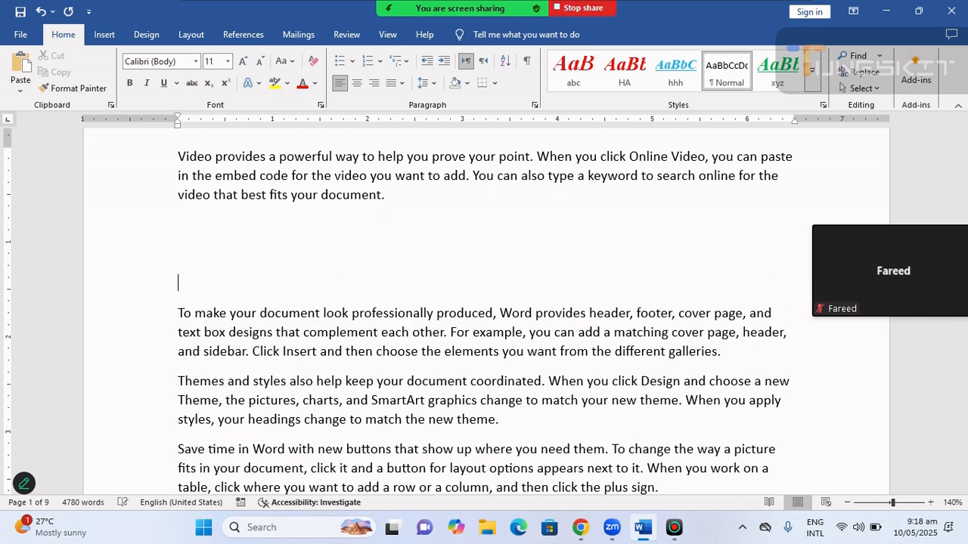
Step: Draw an empty text box in the blank space below the first paragraph, starting at the page margin
{"action": "left_click", "coordinate": [106, 35]}
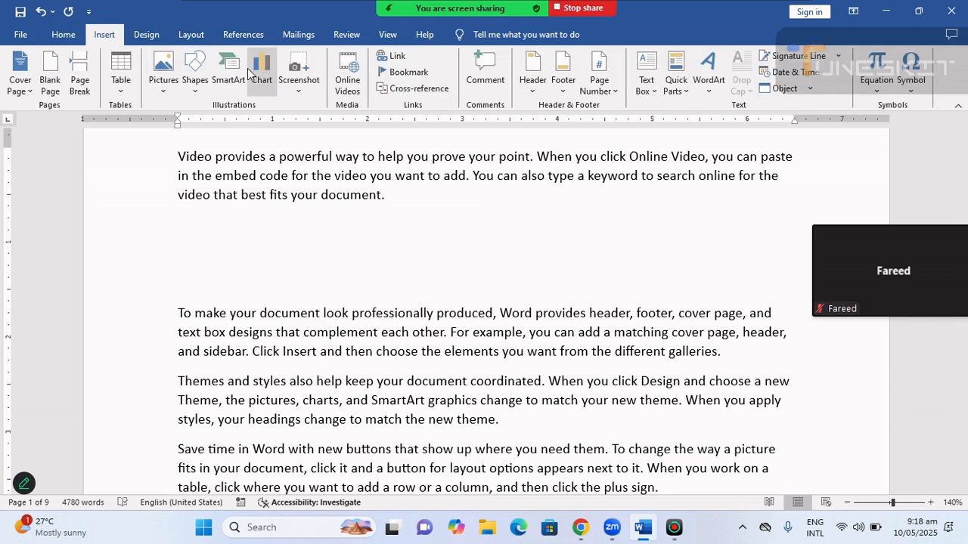
{"action": "left_click", "coordinate": [194, 74]}
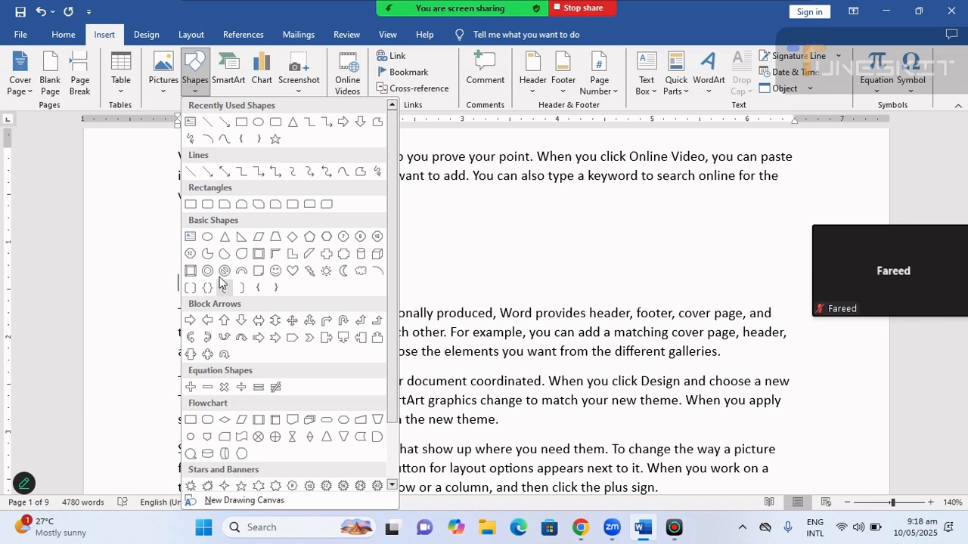
{"action": "left_click", "coordinate": [191, 122]}
{"action": "left_click_drag", "start_coordinate": [183, 214], "coordinate": [362, 295]}
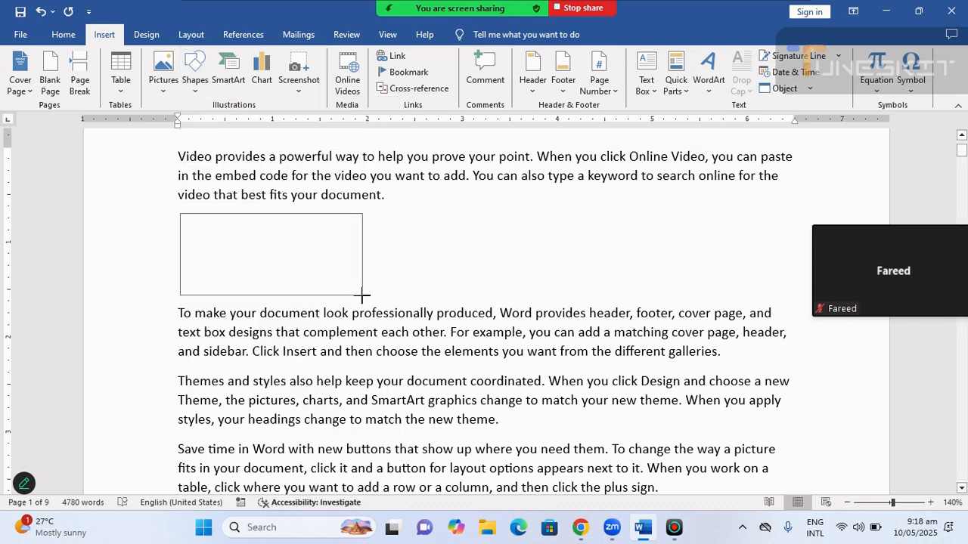
{"action": "left_click", "coordinate": [432, 247]}
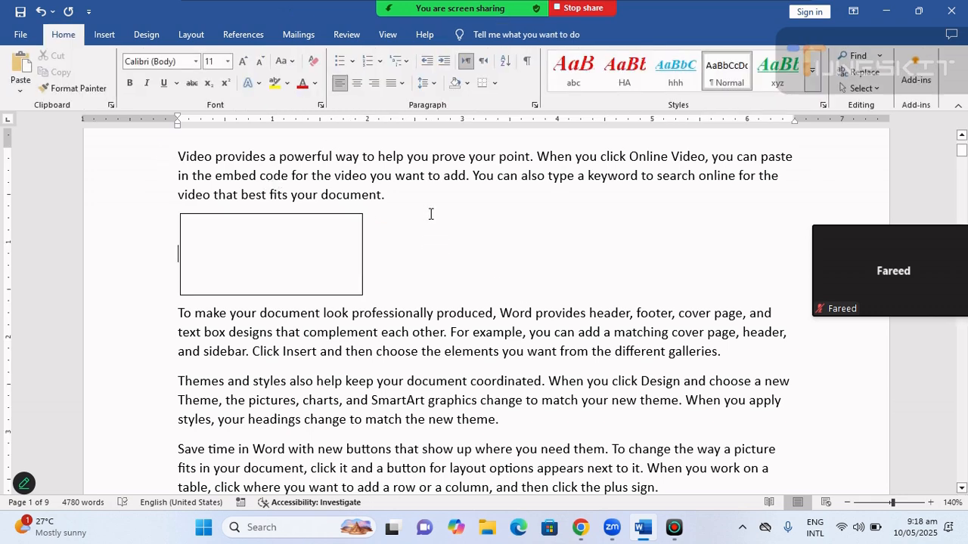
Step: Draw a rectangle with rounded diagonal corners, about 1.2 in wide, beside the text box
{"action": "left_click", "coordinate": [104, 35]}
{"action": "left_click", "coordinate": [196, 70]}
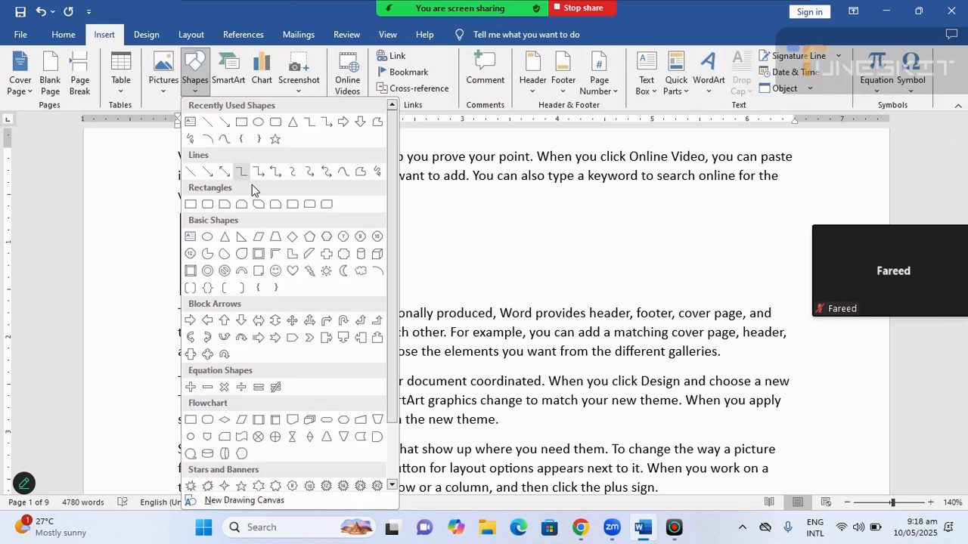
{"action": "left_click", "coordinate": [334, 212]}
{"action": "left_click_drag", "start_coordinate": [406, 211], "coordinate": [523, 294]}
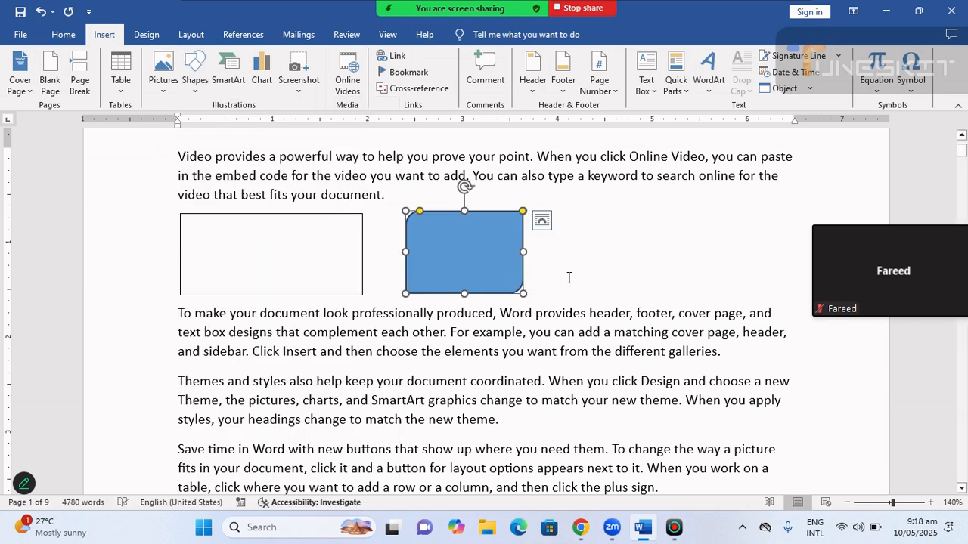
{"action": "left_click", "coordinate": [583, 264]}
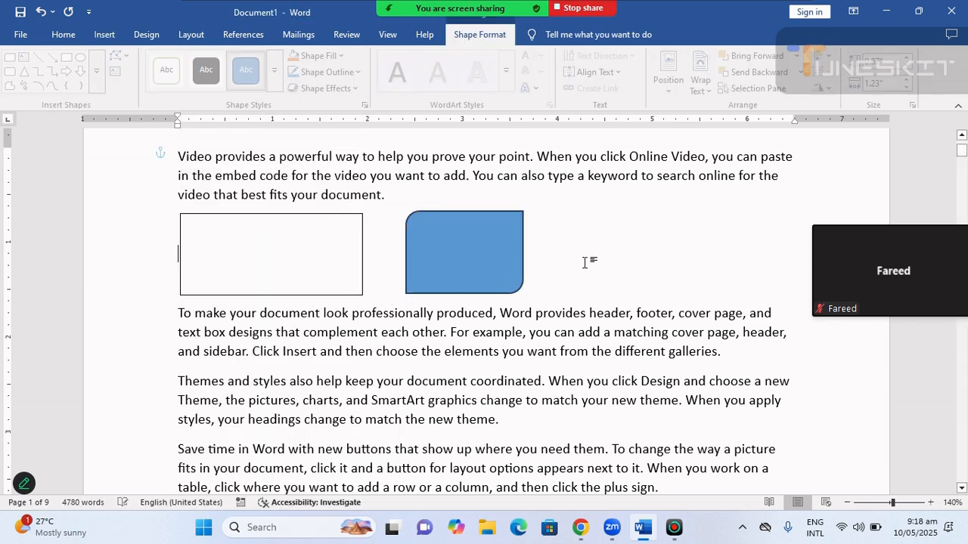
Step: Insert a clustered column chart with its default data below the first paragraph and close the data sheet
{"action": "left_click", "coordinate": [103, 36]}
{"action": "left_click", "coordinate": [262, 76]}
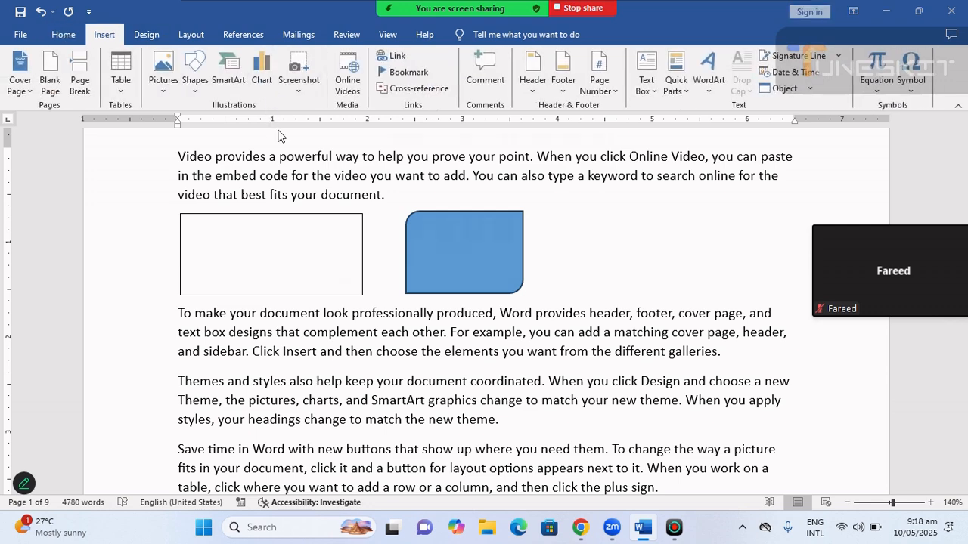
{"action": "mouse_move", "coordinate": [470, 216]}
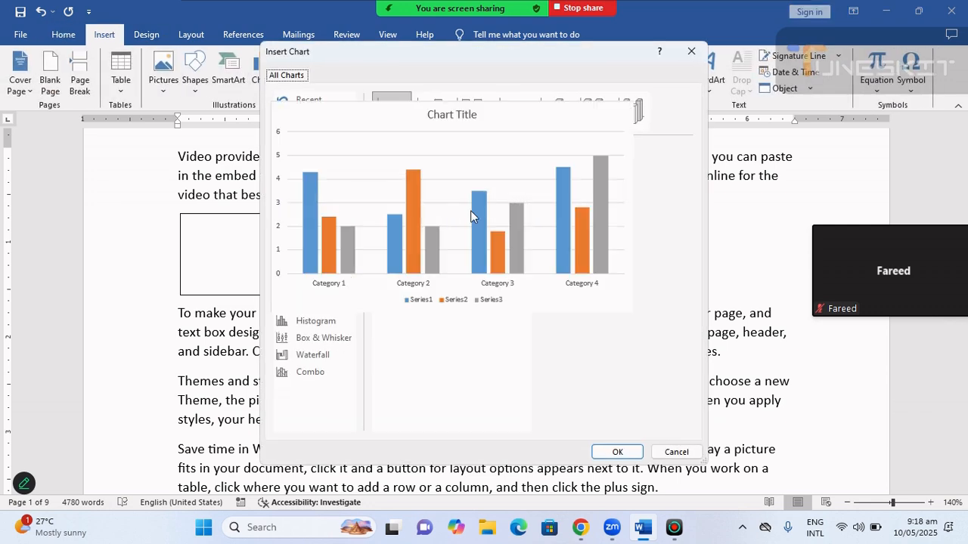
{"action": "left_click", "coordinate": [620, 451]}
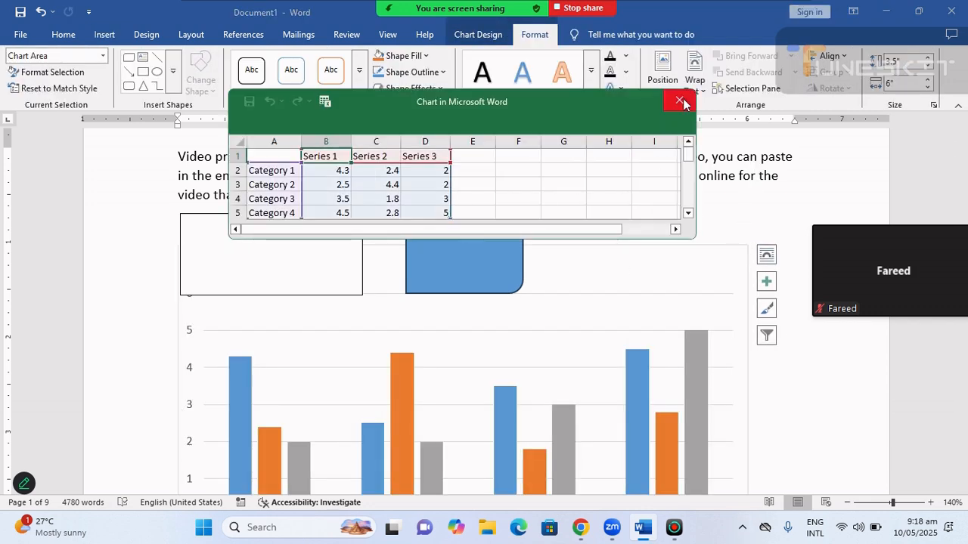
{"action": "left_click", "coordinate": [679, 100]}
Step: Shrink the column chart to about 1.4 in wide and 2 in high
{"action": "left_click_drag", "start_coordinate": [747, 245], "coordinate": [286, 360]}
{"action": "left_click", "coordinate": [290, 350]}
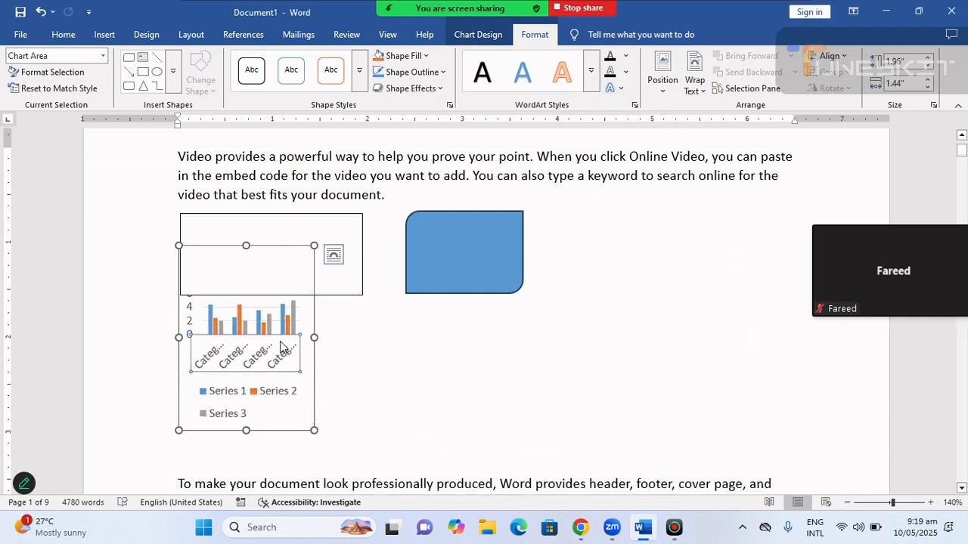
{"action": "left_click", "coordinate": [270, 301]}
{"action": "left_click", "coordinate": [273, 250]}
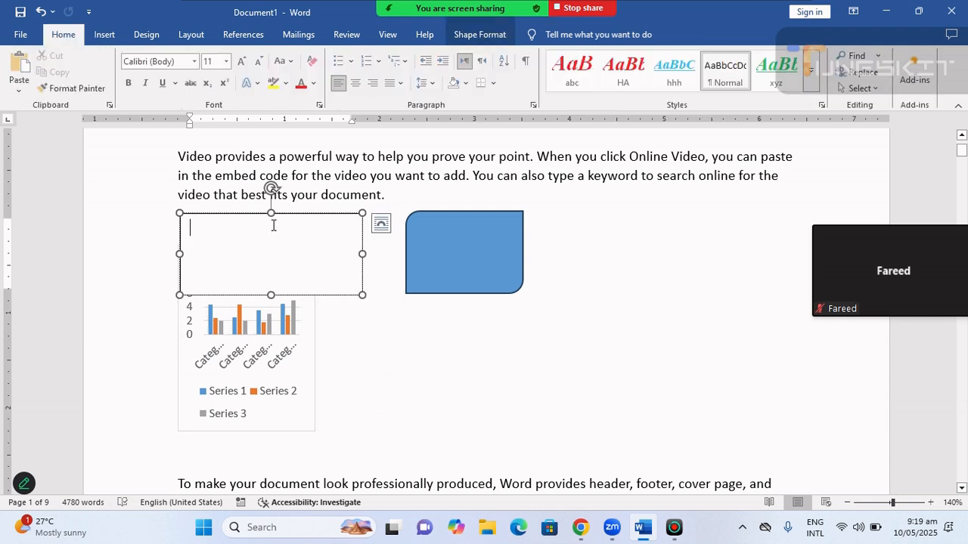
{"action": "left_click_drag", "start_coordinate": [278, 247], "coordinate": [635, 260]}
Step: Set the chart's text wrapping to In Front of Text
{"action": "left_click", "coordinate": [271, 408]}
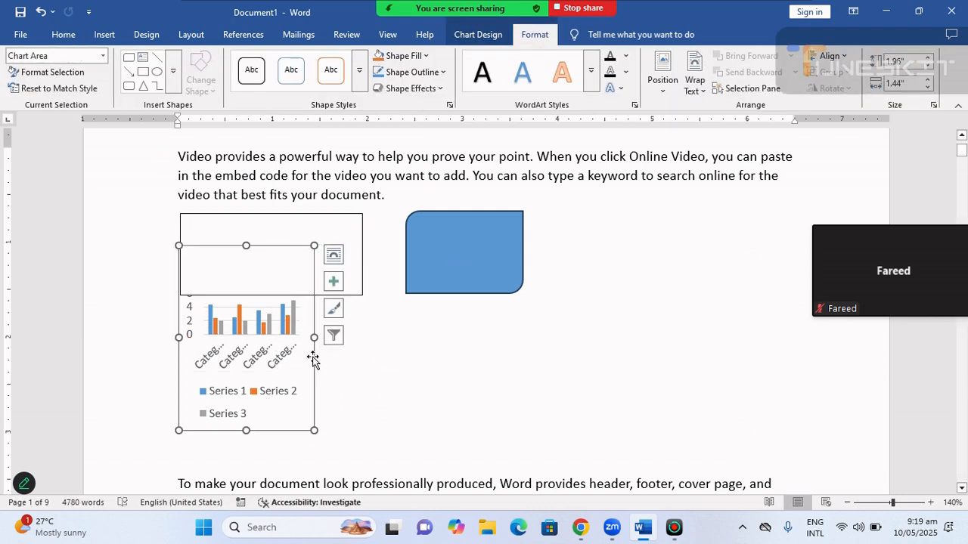
{"action": "right_click", "coordinate": [313, 361]}
{"action": "mouse_move", "coordinate": [421, 311]}
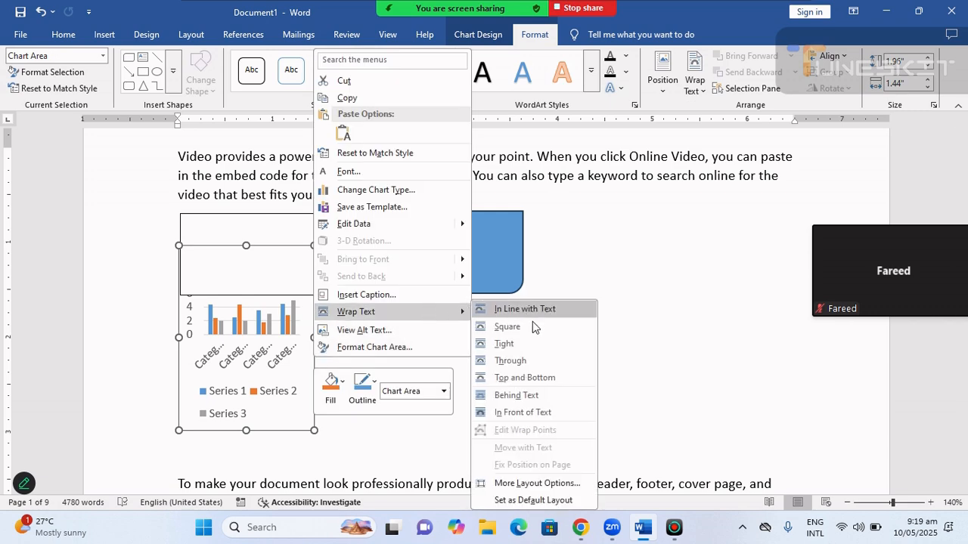
{"action": "left_click", "coordinate": [522, 412]}
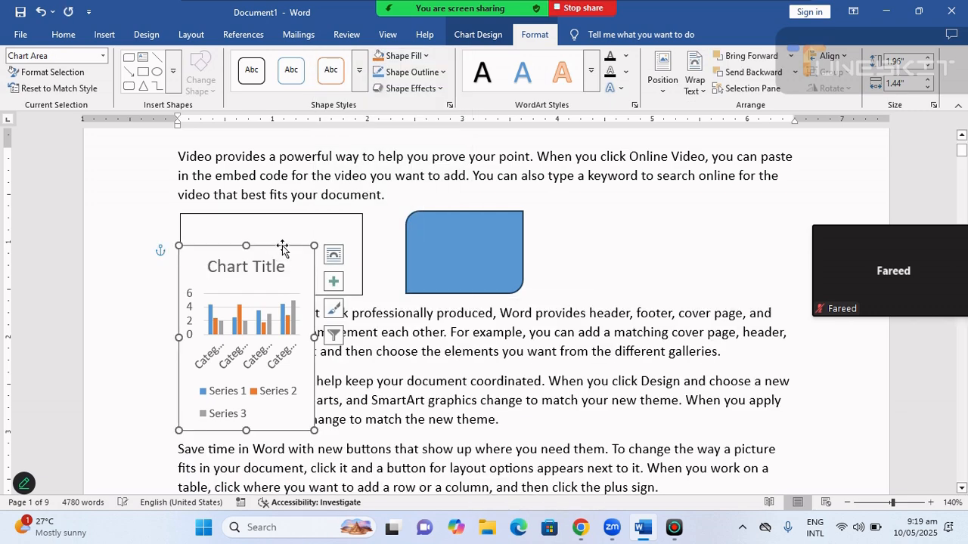
Step: Move the chart beside the blue shape and reduce its height to fit the gap above the second paragraph
{"action": "left_click_drag", "start_coordinate": [312, 246], "coordinate": [679, 209]}
{"action": "left_click_drag", "start_coordinate": [642, 380], "coordinate": [644, 284]}
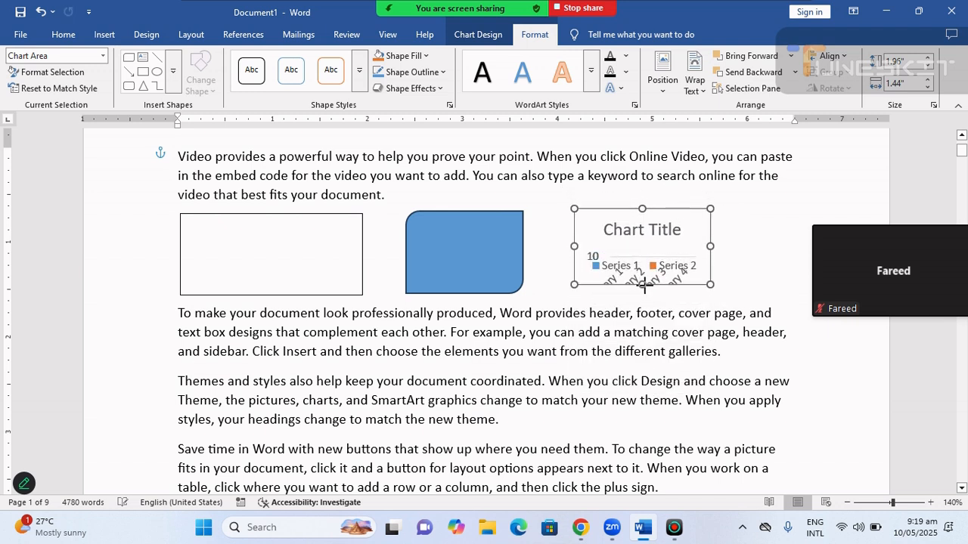
{"action": "left_click", "coordinate": [746, 262]}
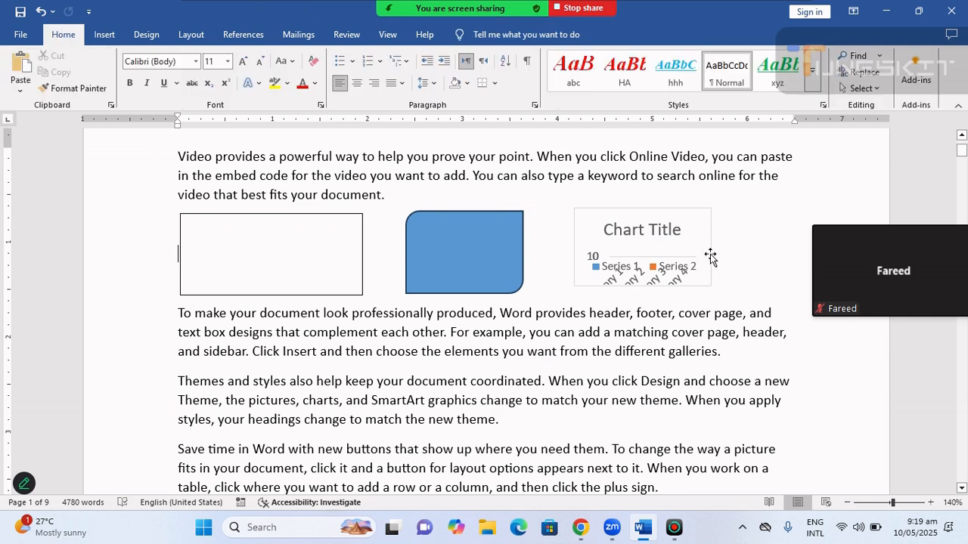
Step: Try to select the text box, blue shape and chart together with Select Objects, and turn the mode off
{"action": "left_click", "coordinate": [680, 246]}
{"action": "left_click", "coordinate": [550, 230]}
{"action": "left_click", "coordinate": [577, 234]}
{"action": "left_click", "coordinate": [551, 248]}
{"action": "left_click", "coordinate": [862, 88]}
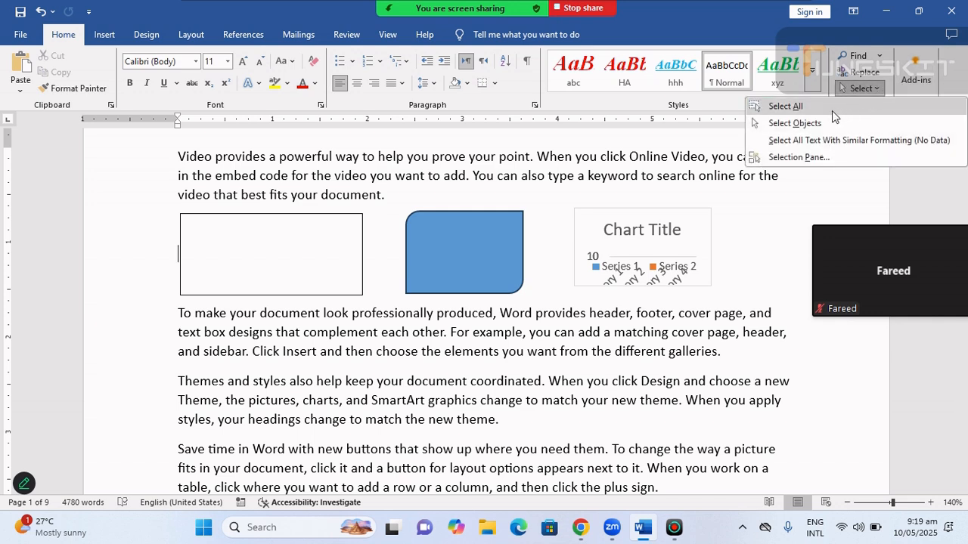
{"action": "left_click", "coordinate": [775, 123]}
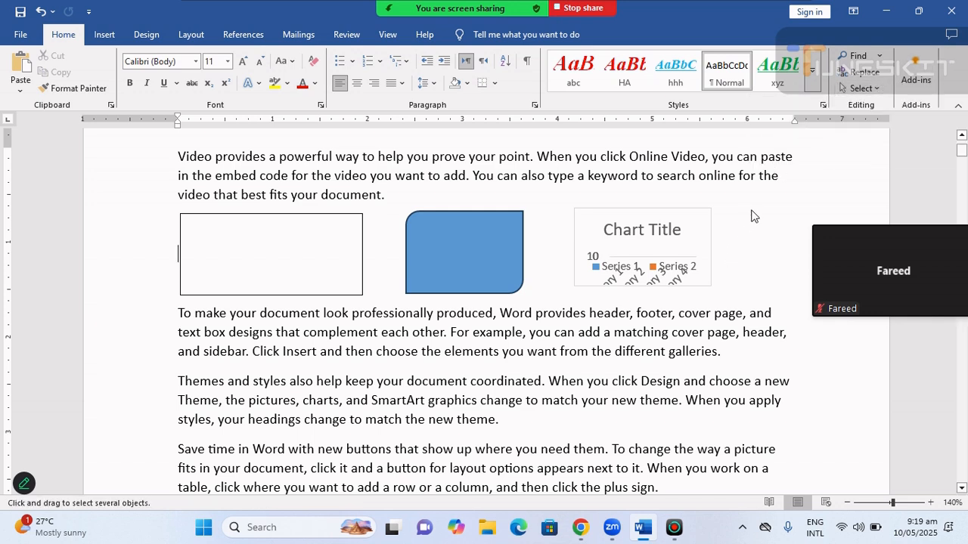
{"action": "left_click_drag", "start_coordinate": [791, 168], "coordinate": [82, 387]}
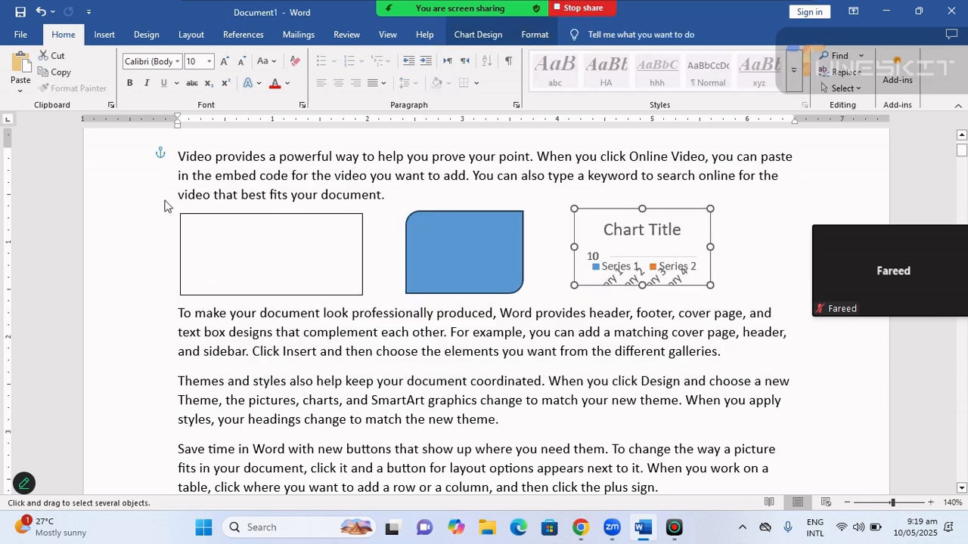
{"action": "left_click_drag", "start_coordinate": [154, 182], "coordinate": [815, 323]}
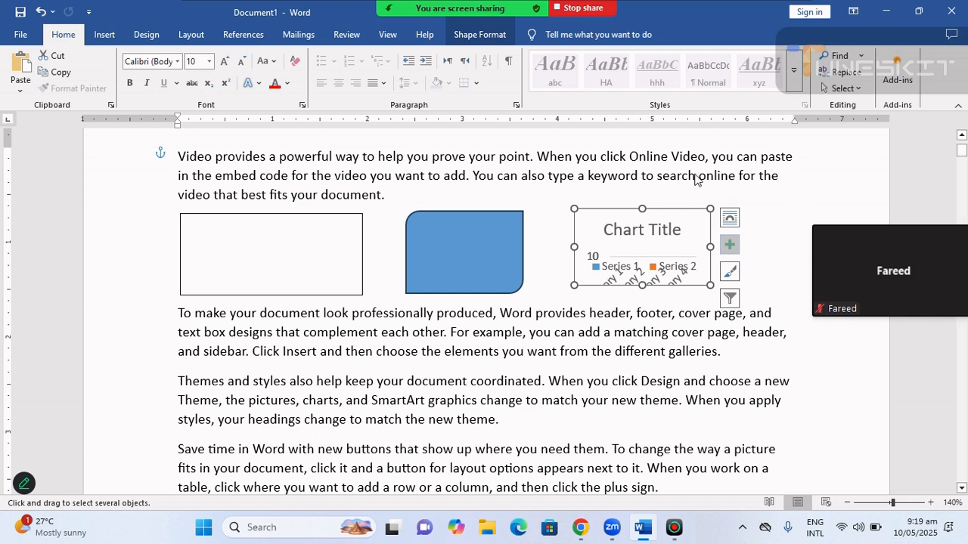
{"action": "left_click", "coordinate": [854, 90]}
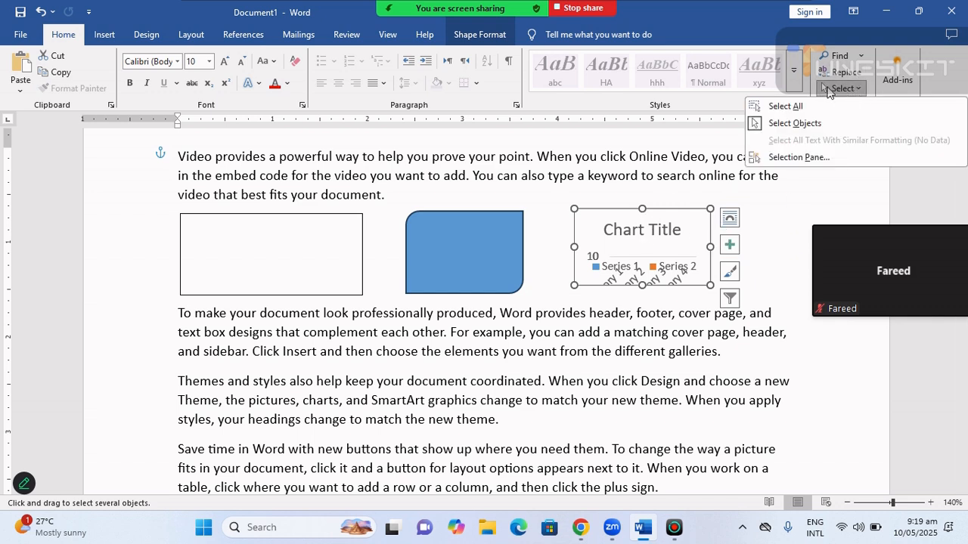
{"action": "left_click", "coordinate": [786, 123]}
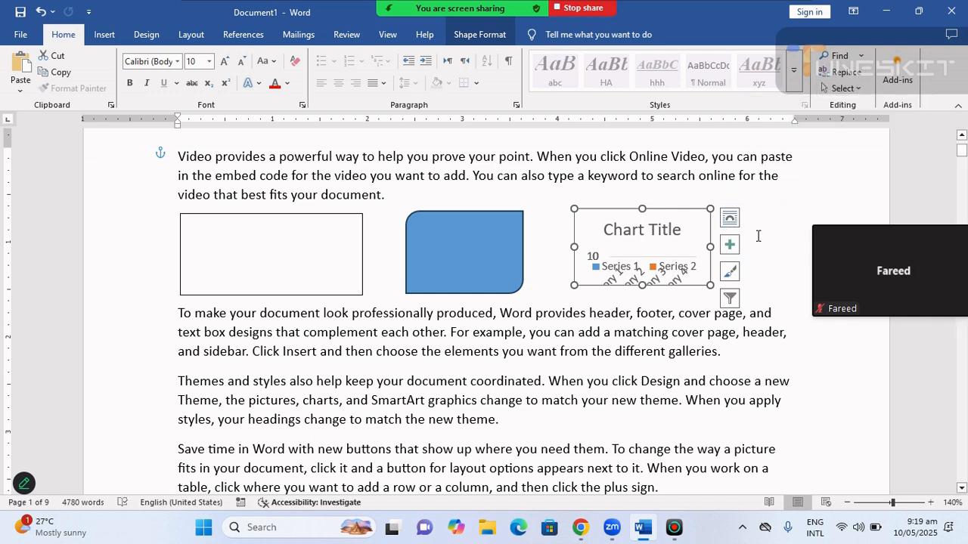
{"action": "left_click", "coordinate": [759, 179]}
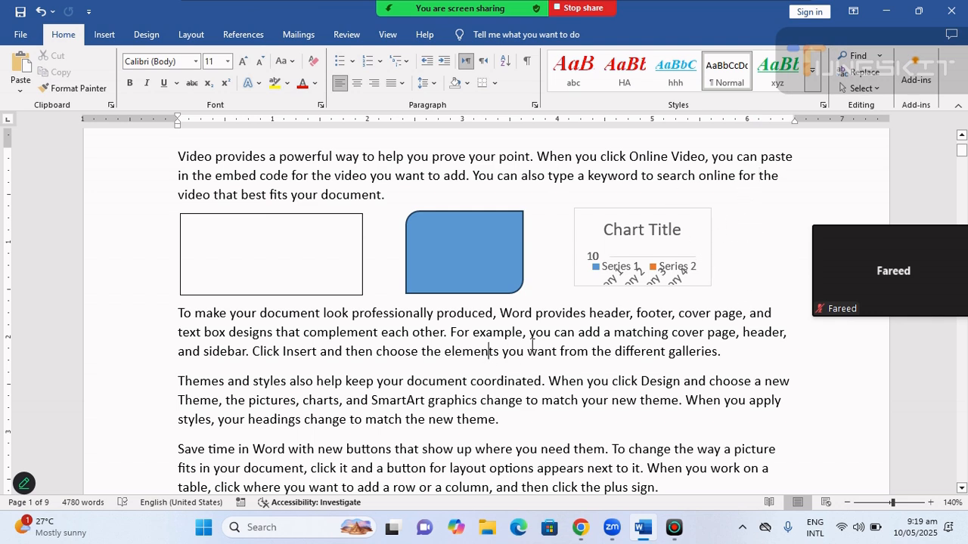
Step: Delete the chart beside the blue shape
{"action": "left_click", "coordinate": [746, 244]}
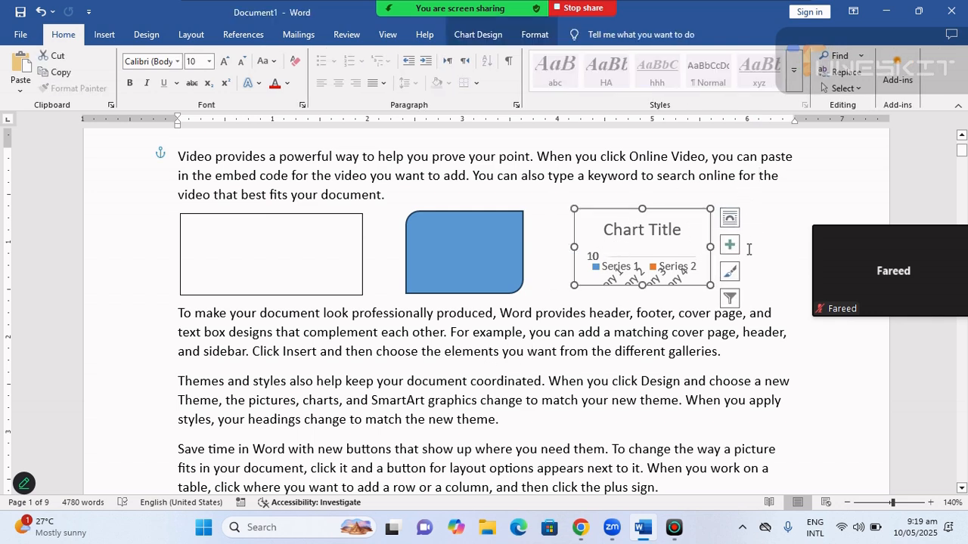
{"action": "key", "text": "Delete"}
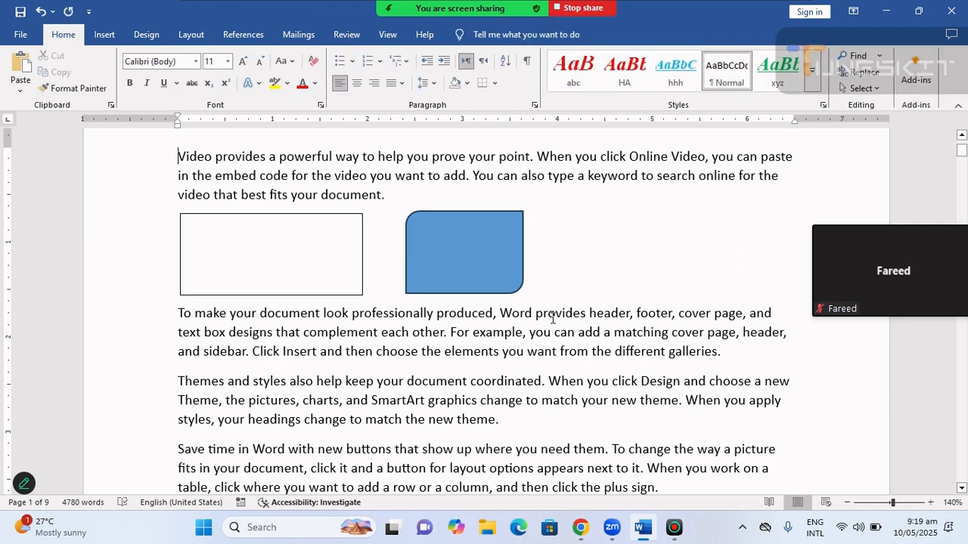
{"action": "scroll", "coordinate": [543, 330], "scroll_direction": "down", "scroll_amount": 15}
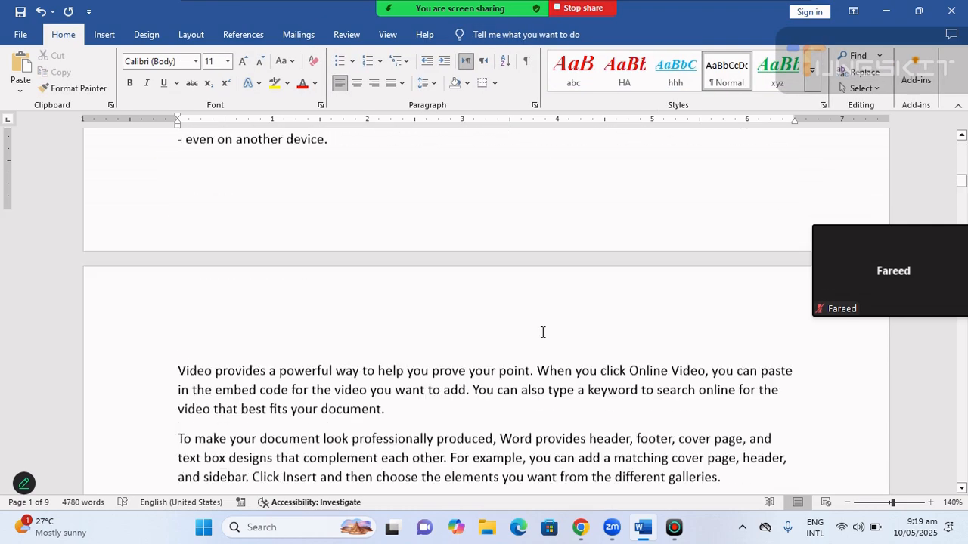
{"action": "scroll", "coordinate": [542, 333], "scroll_direction": "up", "scroll_amount": 5}
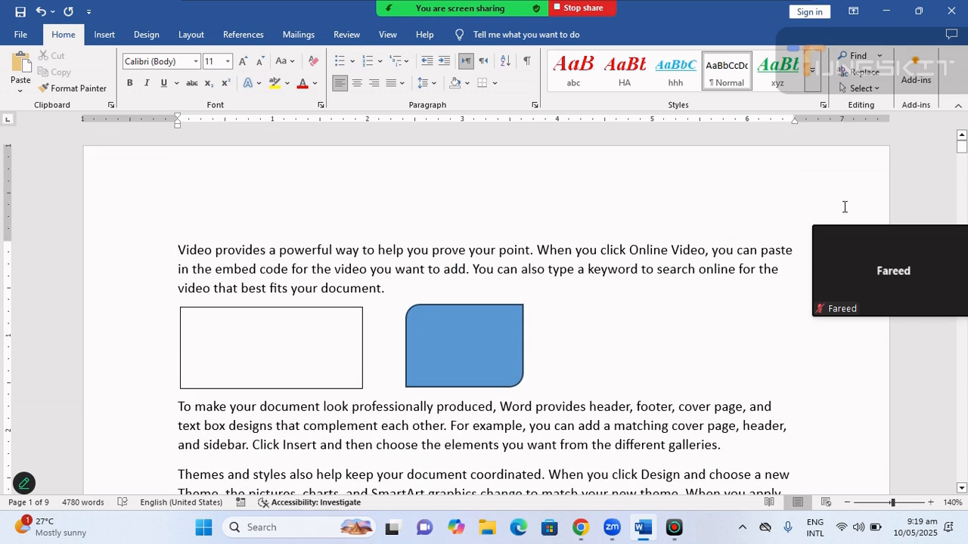
Step: Select the text box and the blue shape together with Select Objects and fill both with orange
{"action": "left_click", "coordinate": [861, 88]}
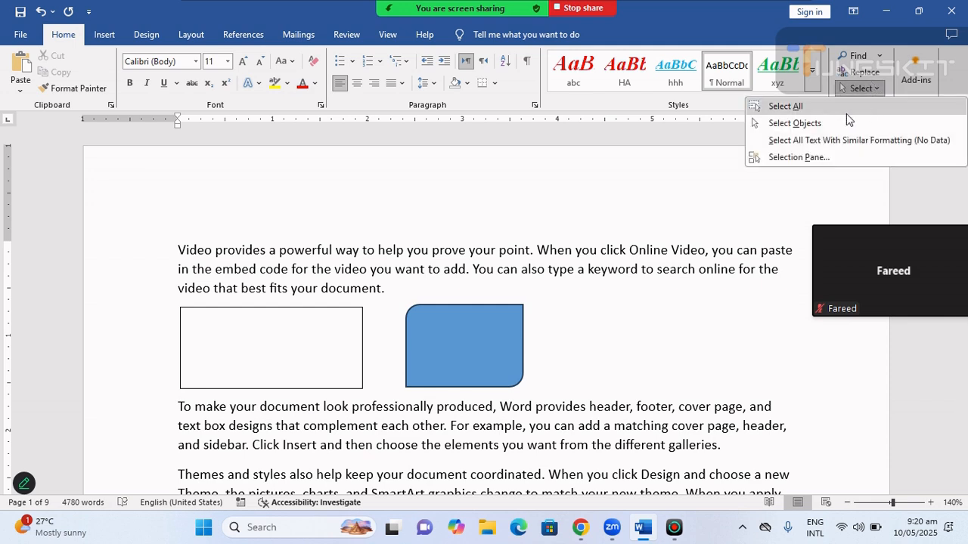
{"action": "left_click", "coordinate": [805, 125]}
{"action": "left_click_drag", "start_coordinate": [133, 285], "coordinate": [590, 540]}
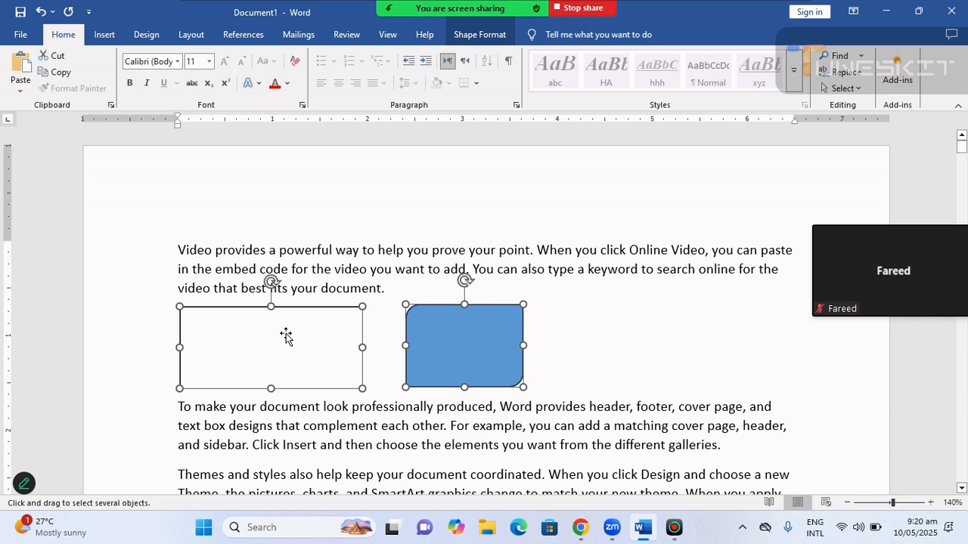
{"action": "left_click", "coordinate": [487, 36]}
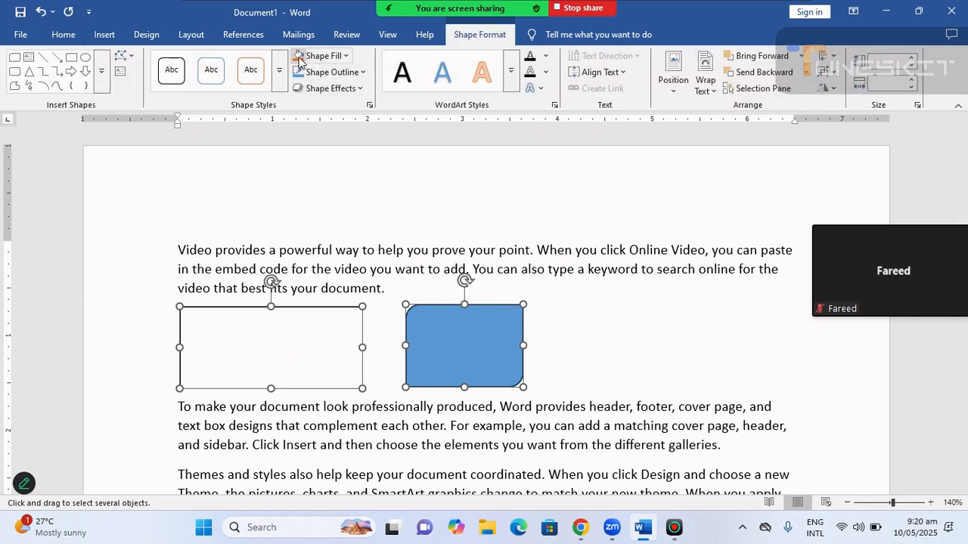
{"action": "left_click", "coordinate": [298, 57]}
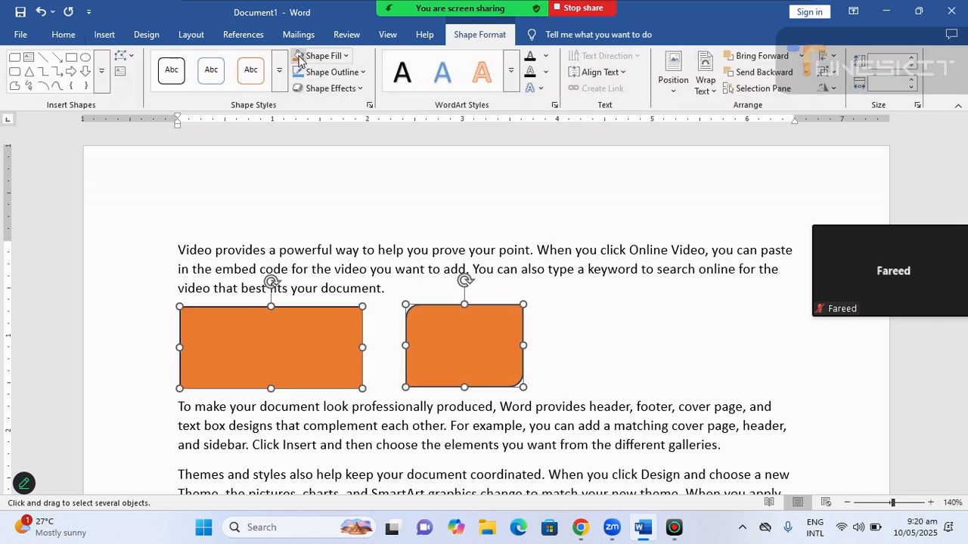
Step: Give both selected shapes a red outline with a weight of 3 pt
{"action": "left_click", "coordinate": [364, 73]}
{"action": "left_click", "coordinate": [322, 280]}
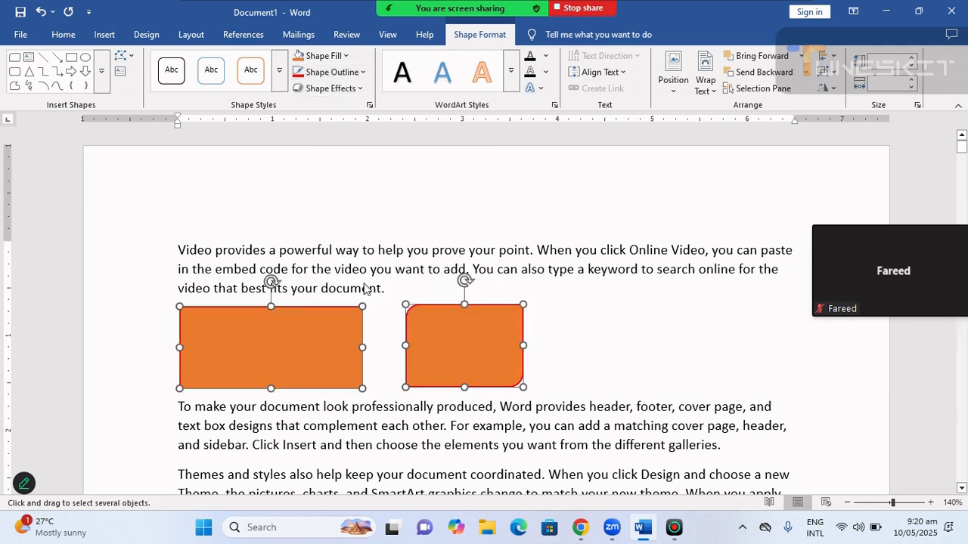
{"action": "left_click", "coordinate": [355, 71]}
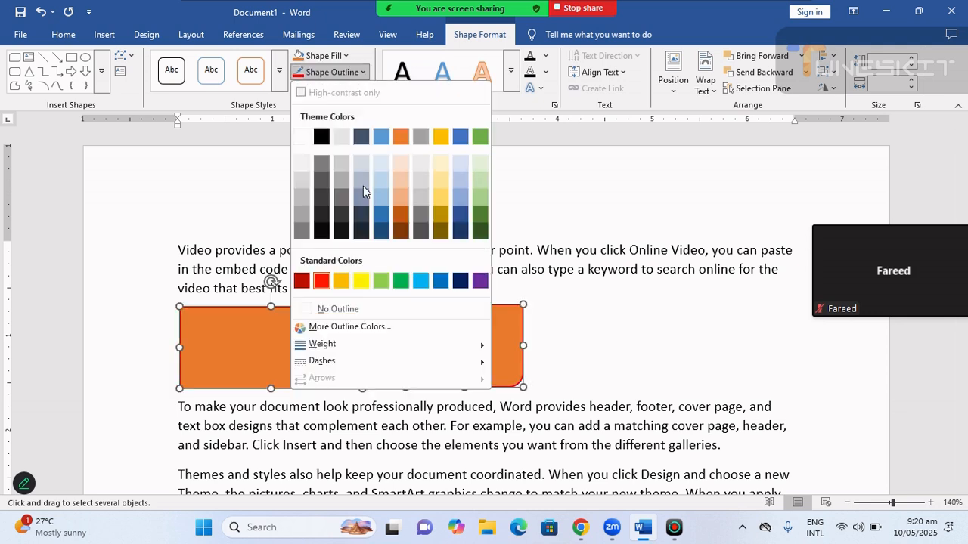
{"action": "mouse_move", "coordinate": [338, 344]}
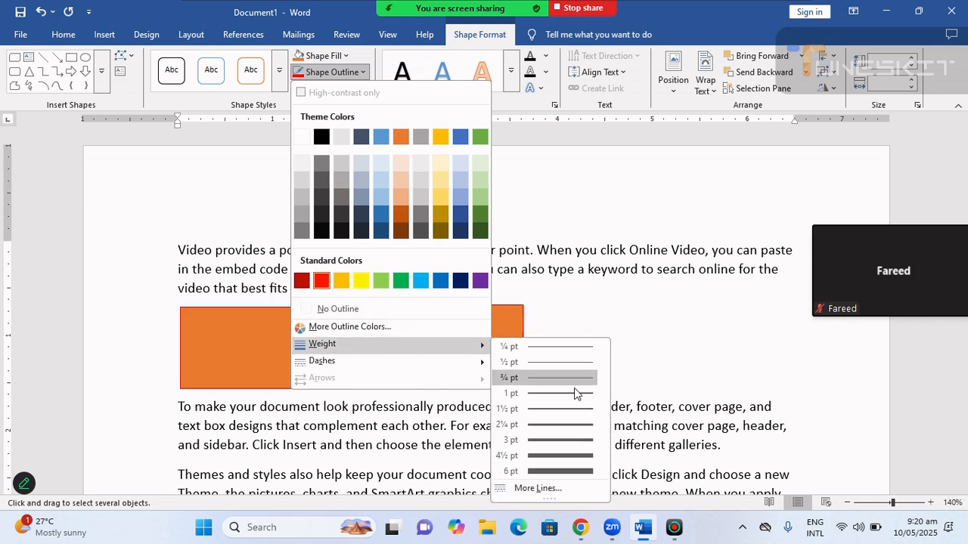
{"action": "left_click", "coordinate": [570, 441]}
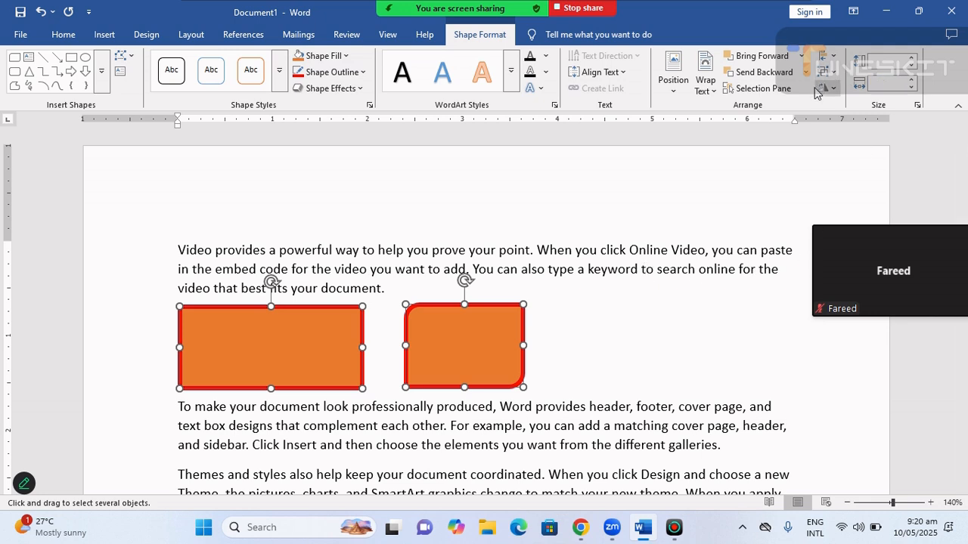
Step: Turn off Select Objects and test normal text selection on the first paragraph, clearing the selection again
{"action": "left_click", "coordinate": [63, 35]}
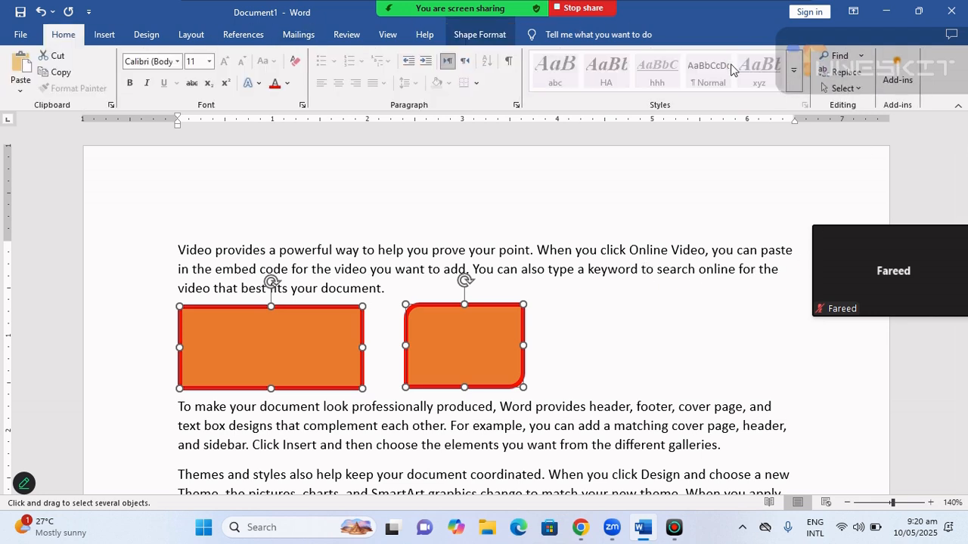
{"action": "left_click", "coordinate": [841, 88]}
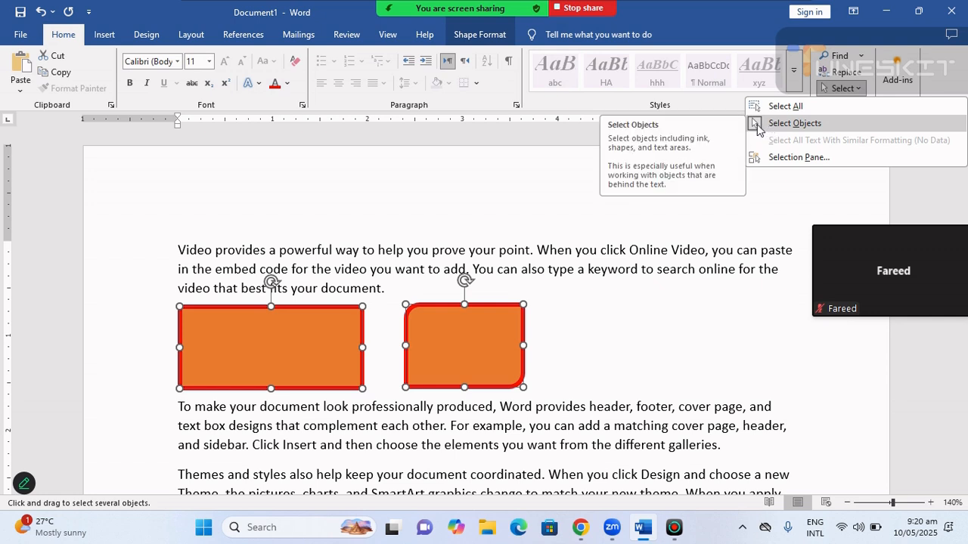
{"action": "left_click", "coordinate": [758, 125]}
{"action": "left_click", "coordinate": [618, 270]}
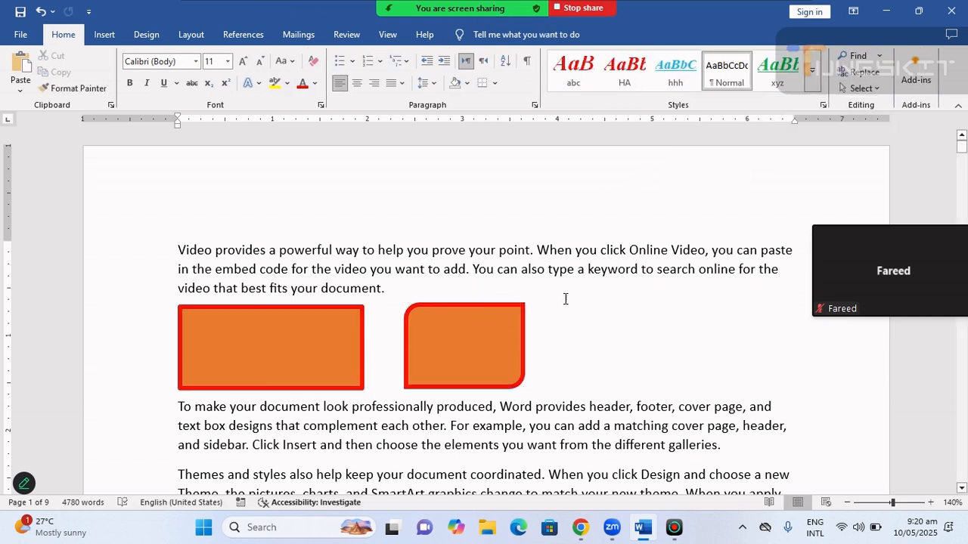
{"action": "left_click_drag", "start_coordinate": [192, 251], "coordinate": [415, 298]}
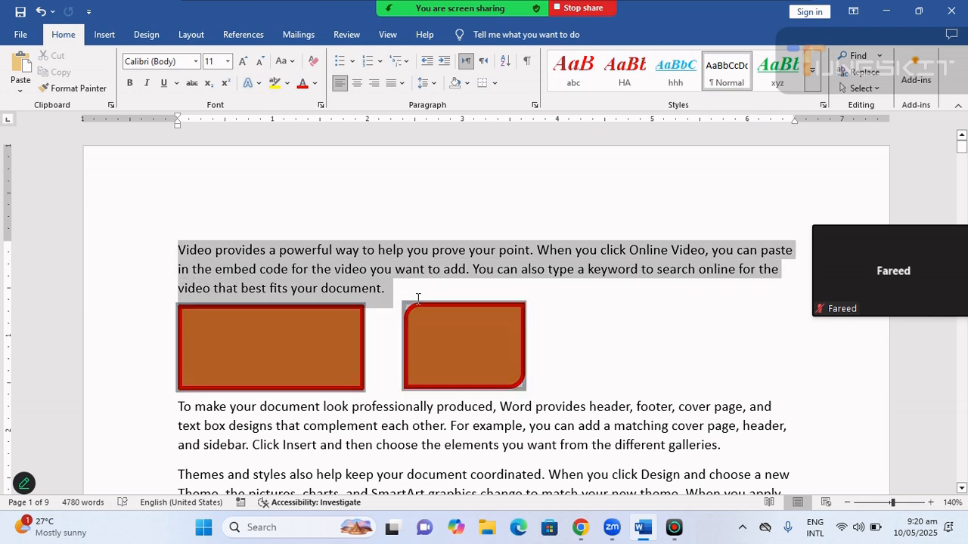
{"action": "left_click", "coordinate": [597, 290]}
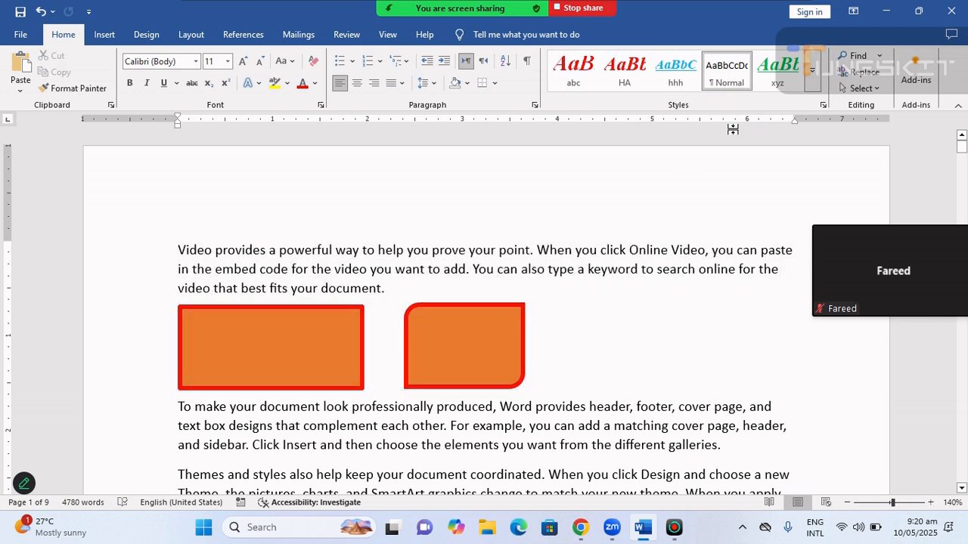
{"action": "left_click", "coordinate": [874, 90]}
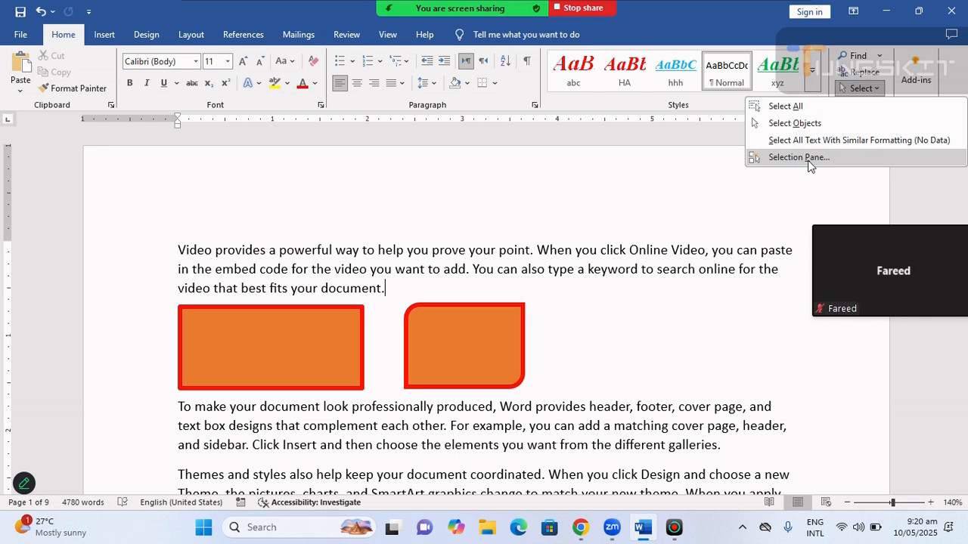
{"action": "left_click", "coordinate": [665, 304]}
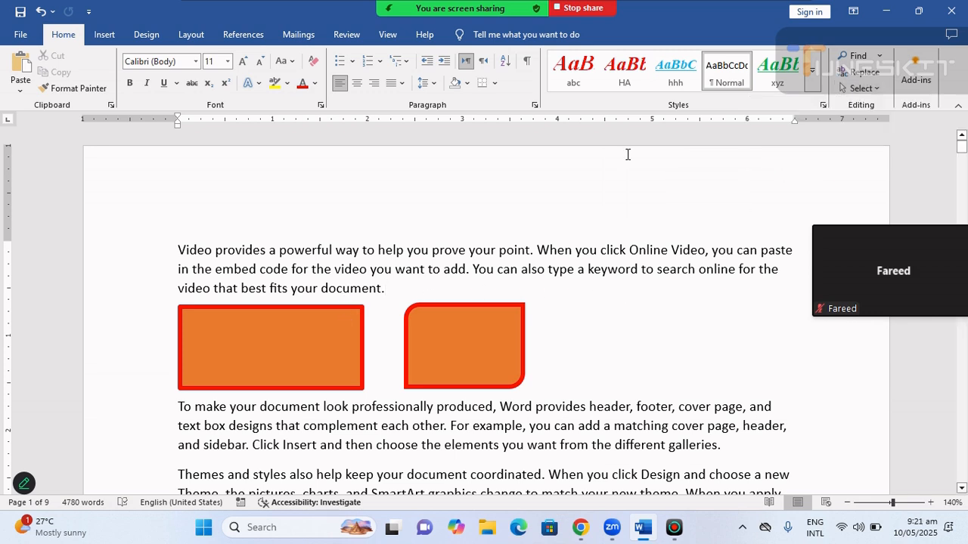
{"action": "left_click", "coordinate": [874, 90]}
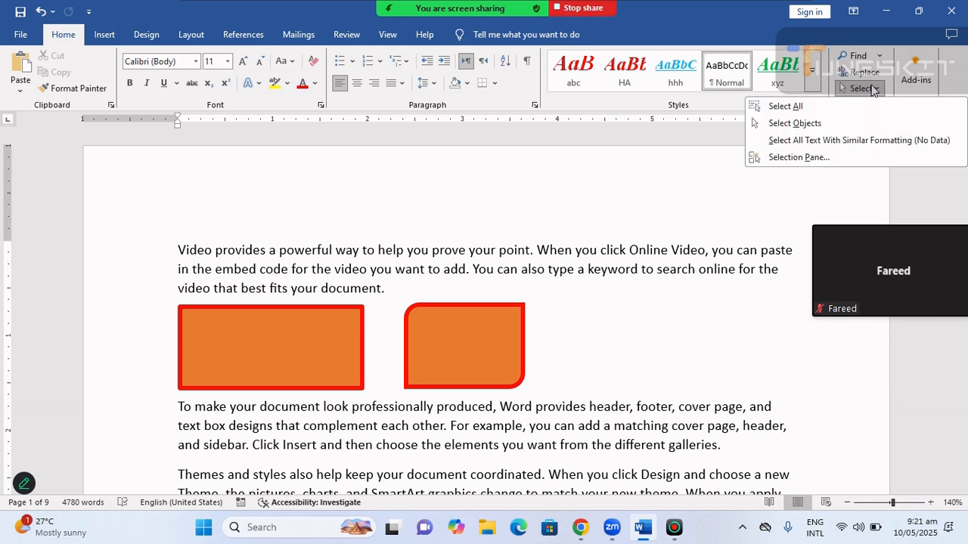
{"action": "left_click", "coordinate": [515, 284]}
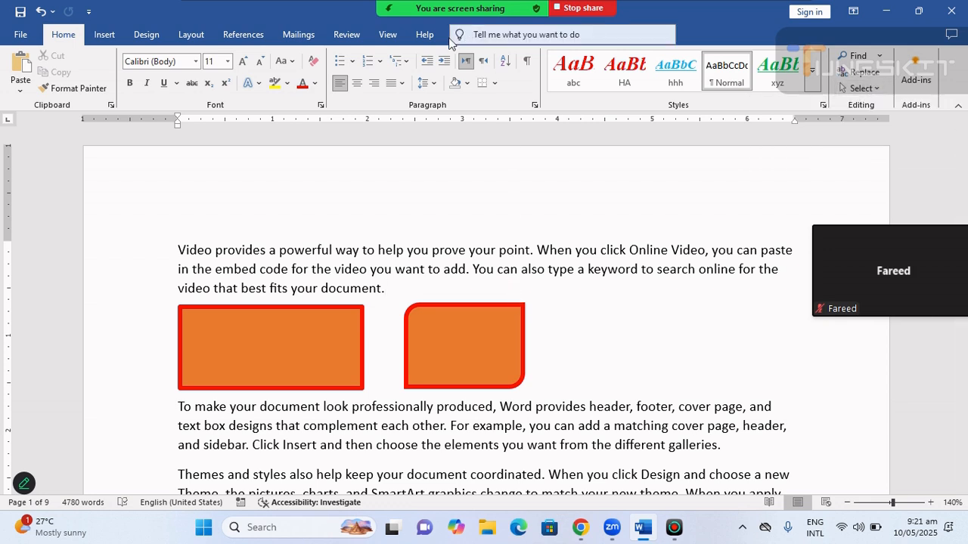
{"action": "left_click", "coordinate": [324, 310]}
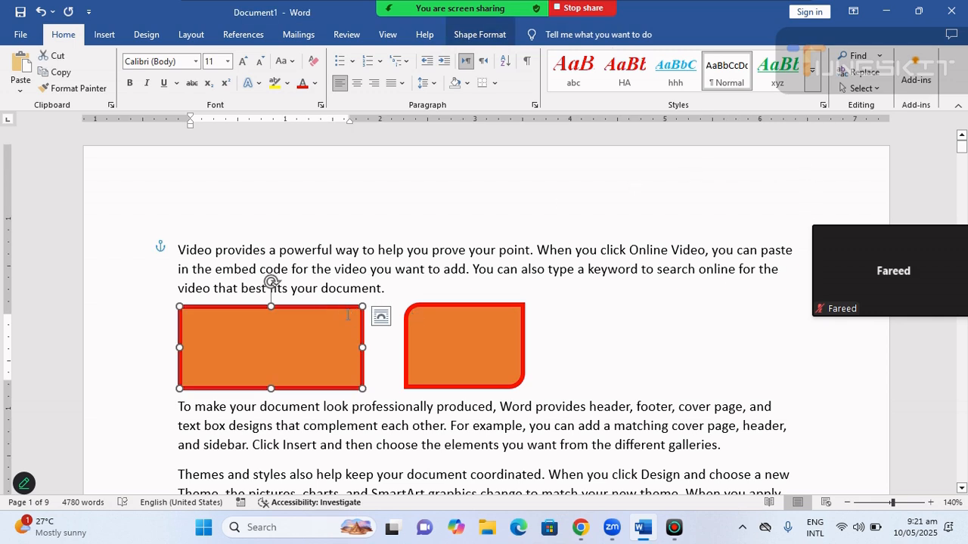
{"action": "left_click", "coordinate": [405, 270]}
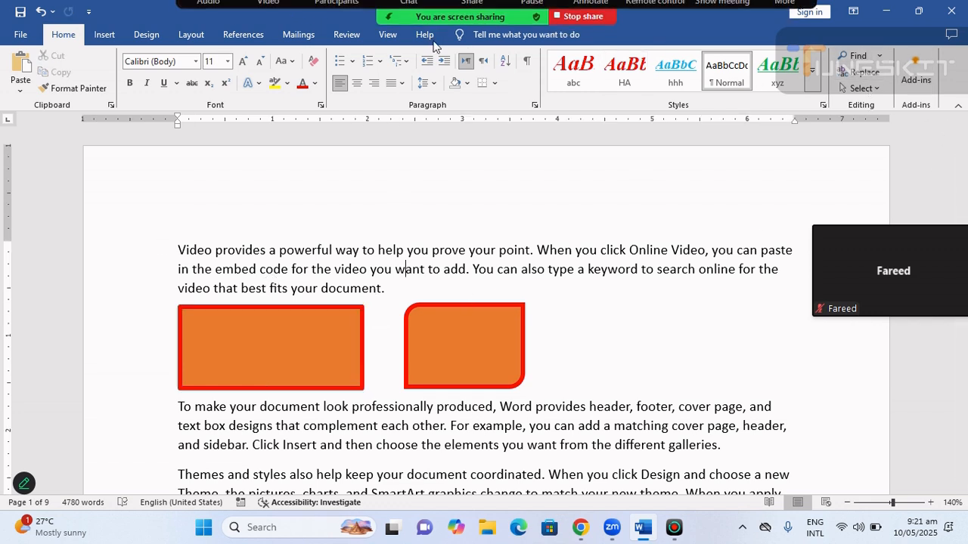
{"action": "left_click", "coordinate": [99, 38]}
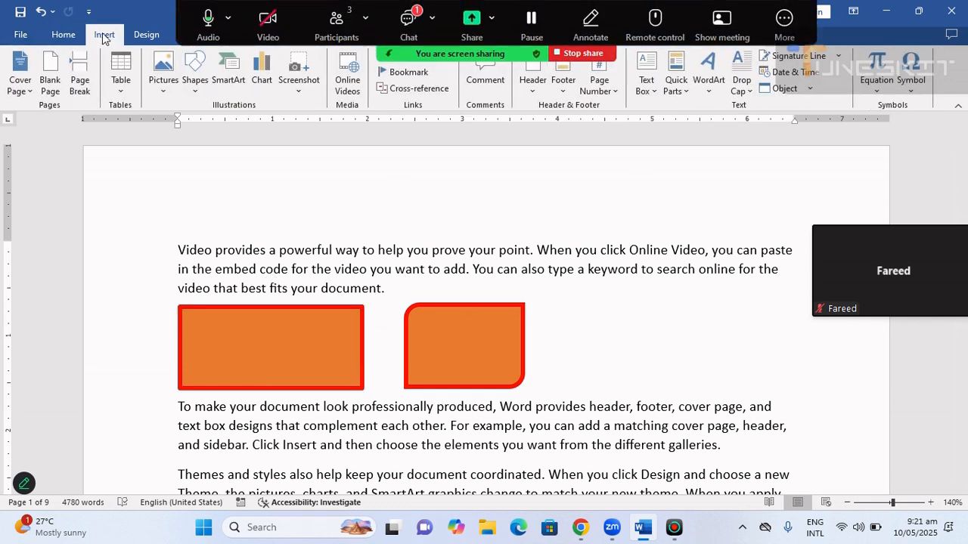
Step: Show the Selection pane and move the floating meeting video window below its object list
{"action": "left_click", "coordinate": [64, 34]}
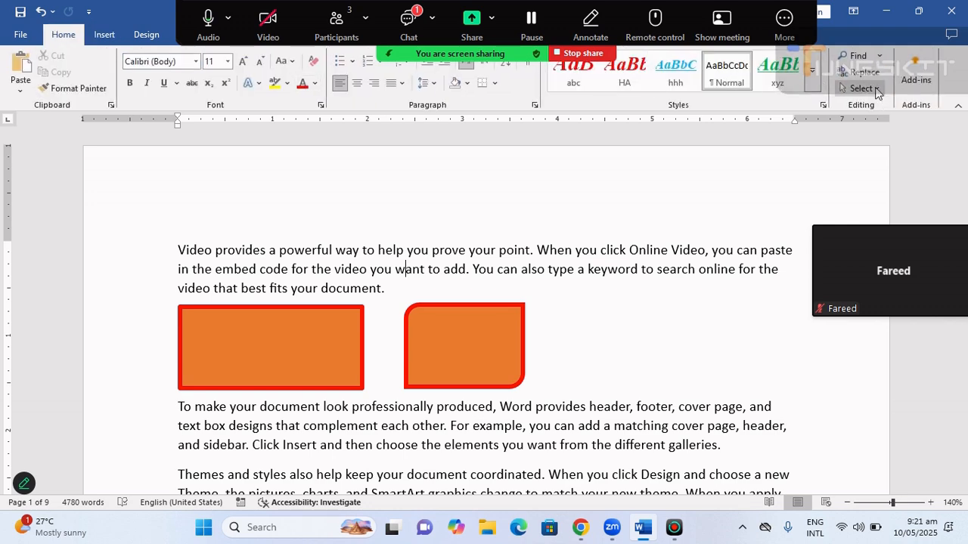
{"action": "left_click", "coordinate": [876, 89]}
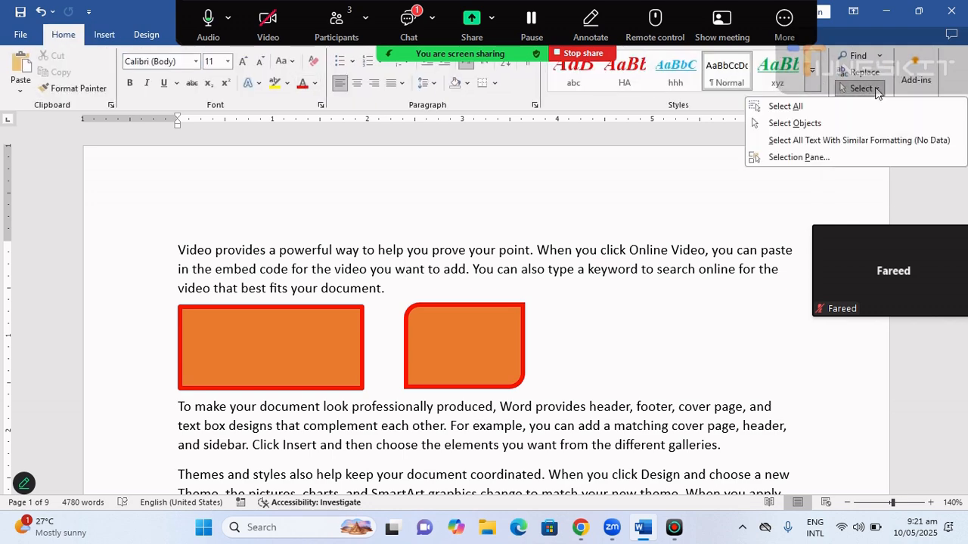
{"action": "left_click", "coordinate": [794, 157]}
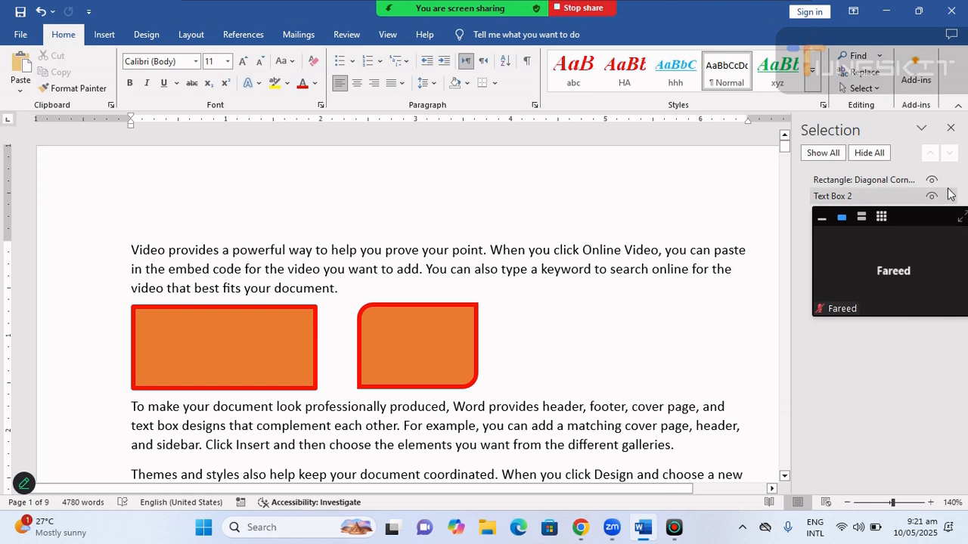
{"action": "left_click_drag", "start_coordinate": [915, 216], "coordinate": [911, 344]}
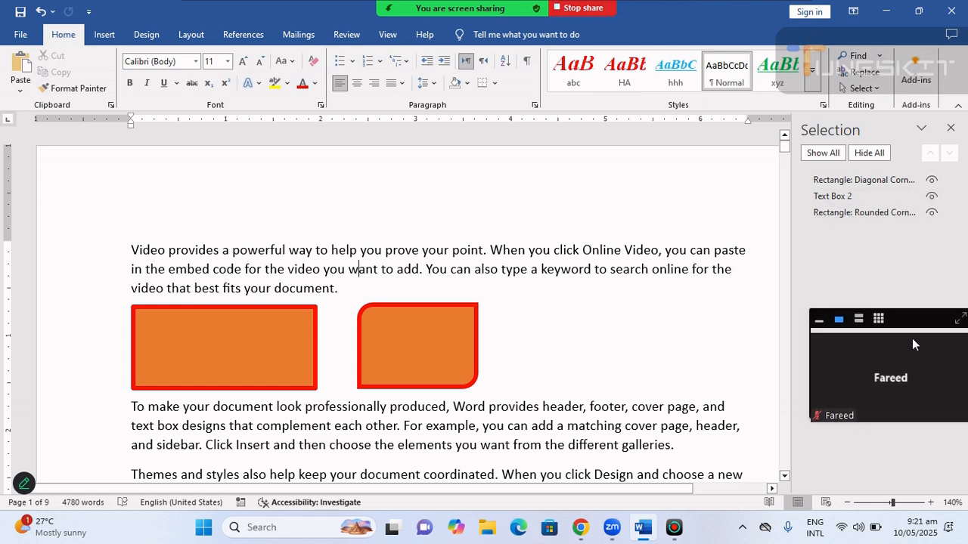
Step: Hide and show again, one at a time, the text box, the diagonal-corner rectangle and the rounded-corner rectangle
{"action": "left_click", "coordinate": [931, 196]}
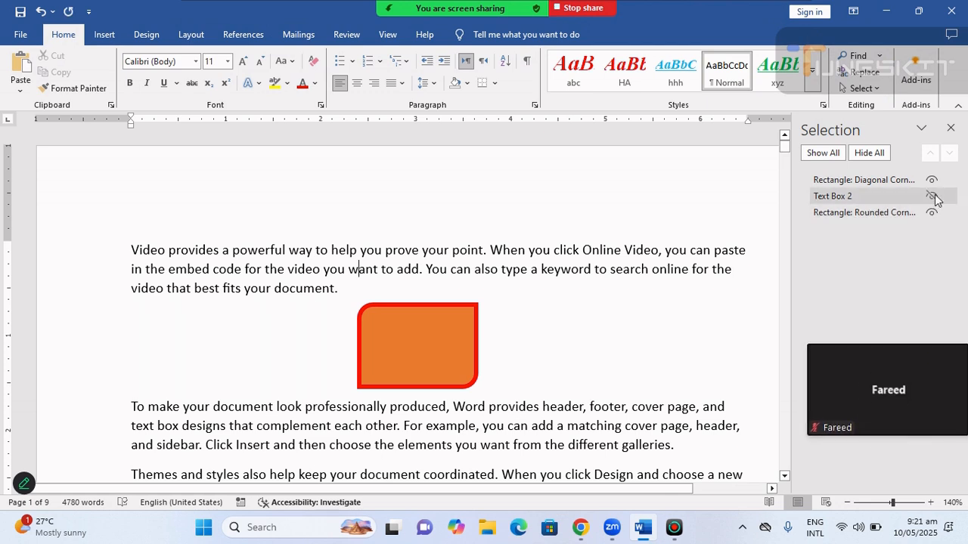
{"action": "left_click", "coordinate": [931, 196]}
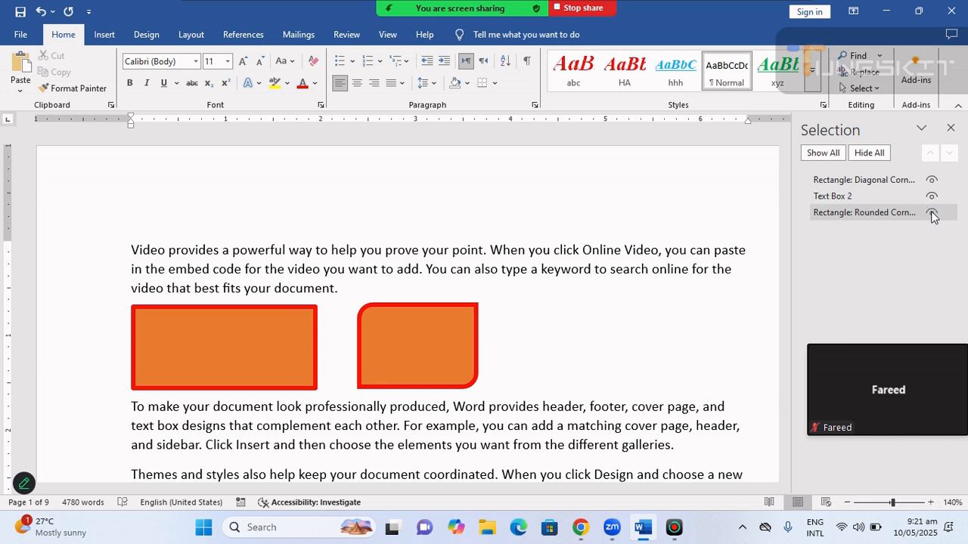
{"action": "left_click", "coordinate": [931, 181]}
{"action": "left_click", "coordinate": [931, 182]}
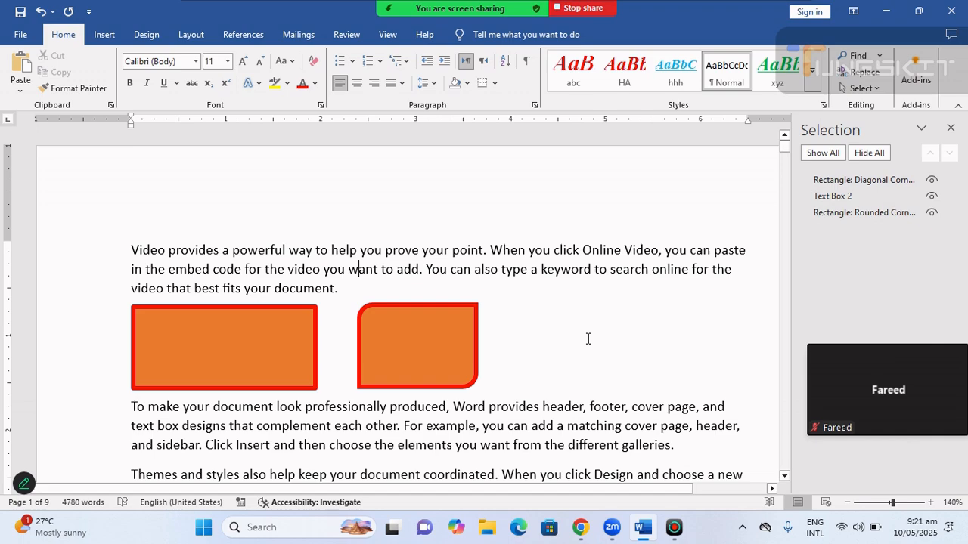
{"action": "scroll", "coordinate": [588, 340], "scroll_direction": "down", "scroll_amount": 8}
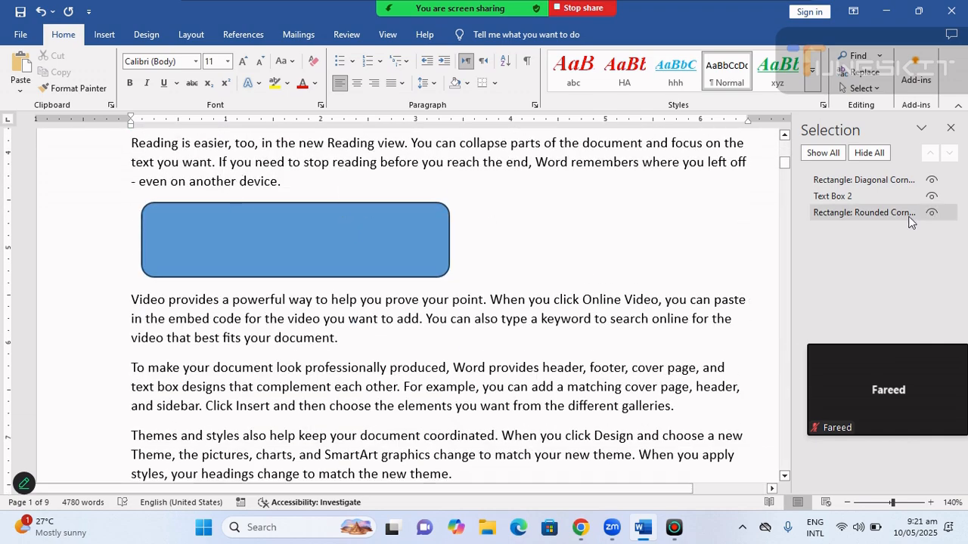
{"action": "left_click", "coordinate": [932, 213]}
{"action": "left_click", "coordinate": [932, 213]}
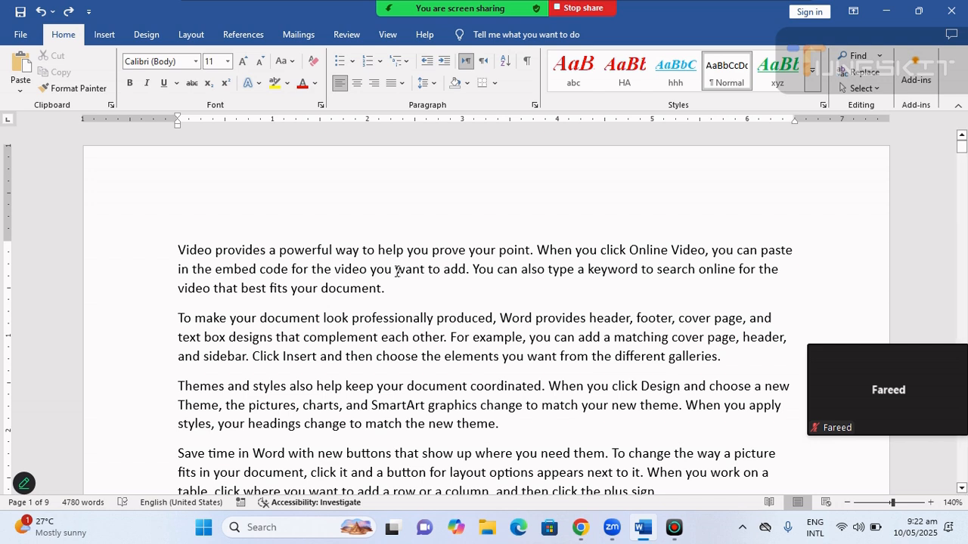
Step: Make the words "want" and "powerful" in the first paragraph and "elements" in the second paragraph bold
{"action": "left_click_drag", "start_coordinate": [396, 270], "coordinate": [426, 270]}
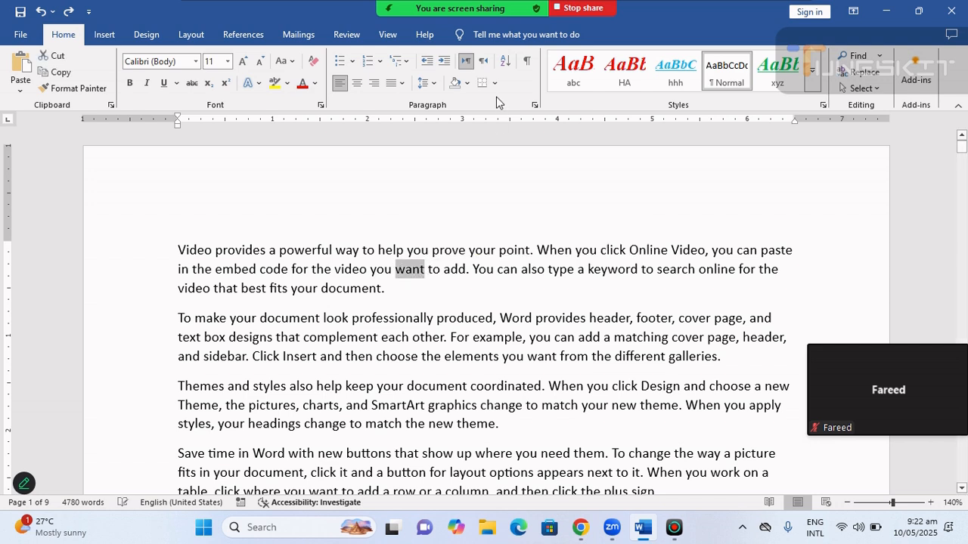
{"action": "left_click", "coordinate": [129, 83]}
{"action": "left_click_drag", "start_coordinate": [280, 251], "coordinate": [334, 250]}
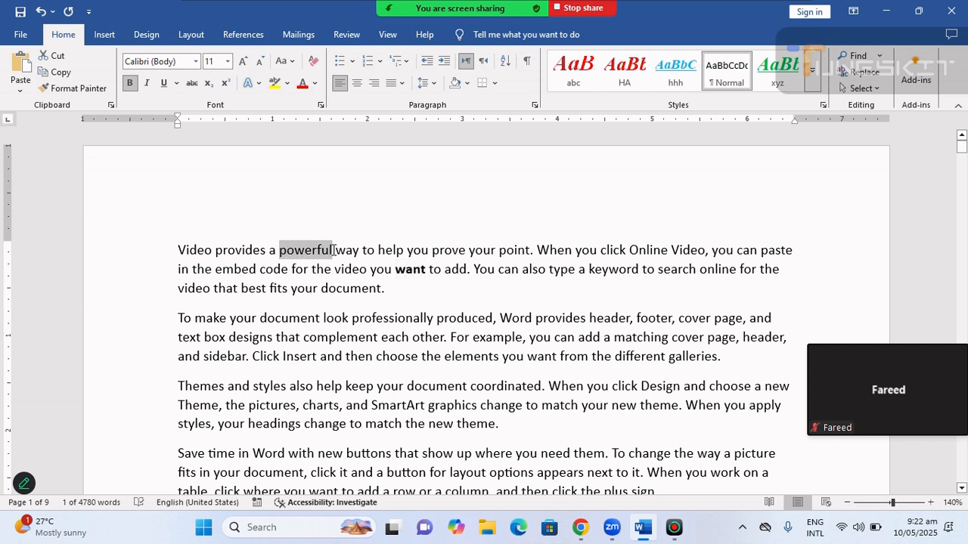
{"action": "left_click", "coordinate": [129, 83]}
{"action": "left_click_drag", "start_coordinate": [444, 356], "coordinate": [499, 356]}
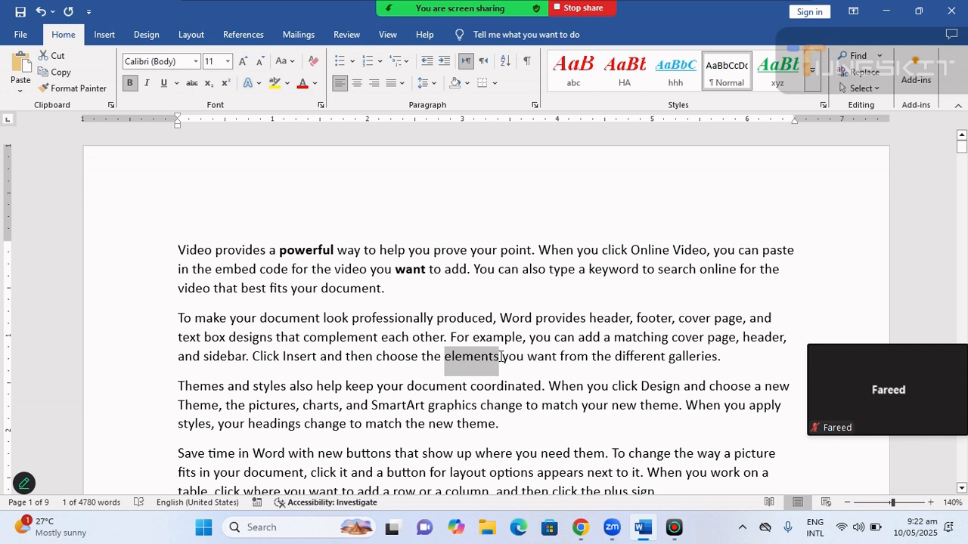
{"action": "left_click", "coordinate": [129, 83]}
Step: Make the words "match" in the third paragraph, "stop" in the fifth and "type" in the sixth bold
{"action": "left_click", "coordinate": [542, 405]}
{"action": "left_click_drag", "start_coordinate": [556, 405], "coordinate": [580, 406]}
{"action": "left_click", "coordinate": [130, 83]}
{"action": "scroll", "coordinate": [378, 357], "scroll_direction": "down", "scroll_amount": 3}
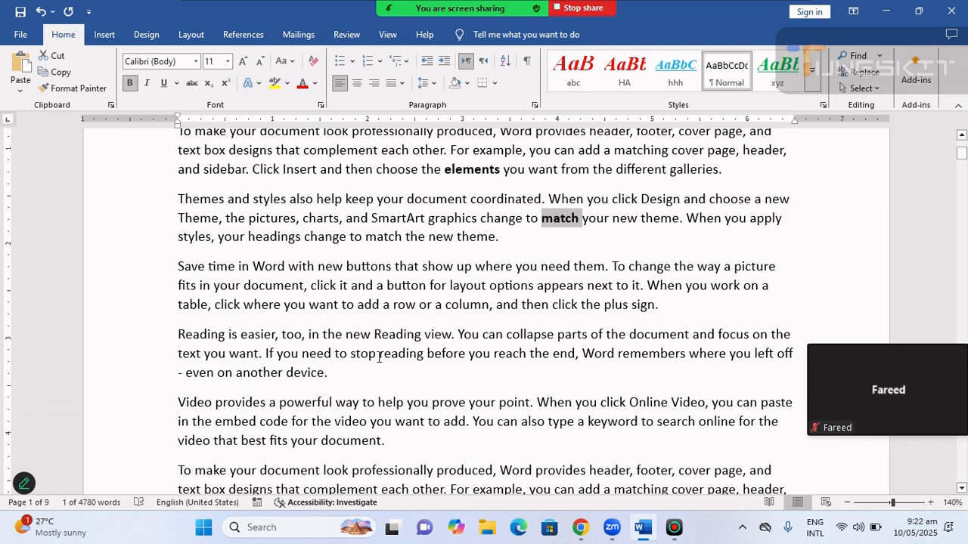
{"action": "left_click_drag", "start_coordinate": [371, 355], "coordinate": [349, 355]}
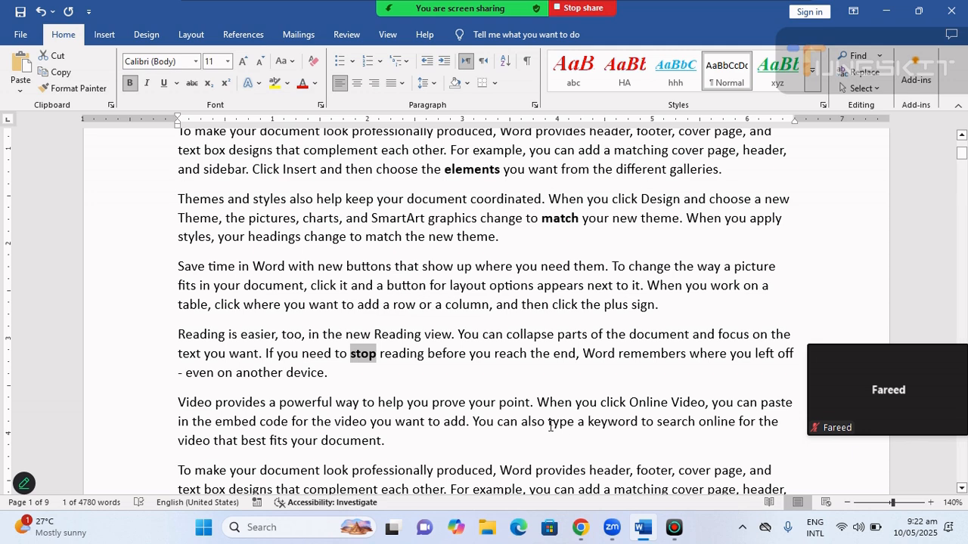
{"action": "left_click_drag", "start_coordinate": [549, 424], "coordinate": [574, 424]}
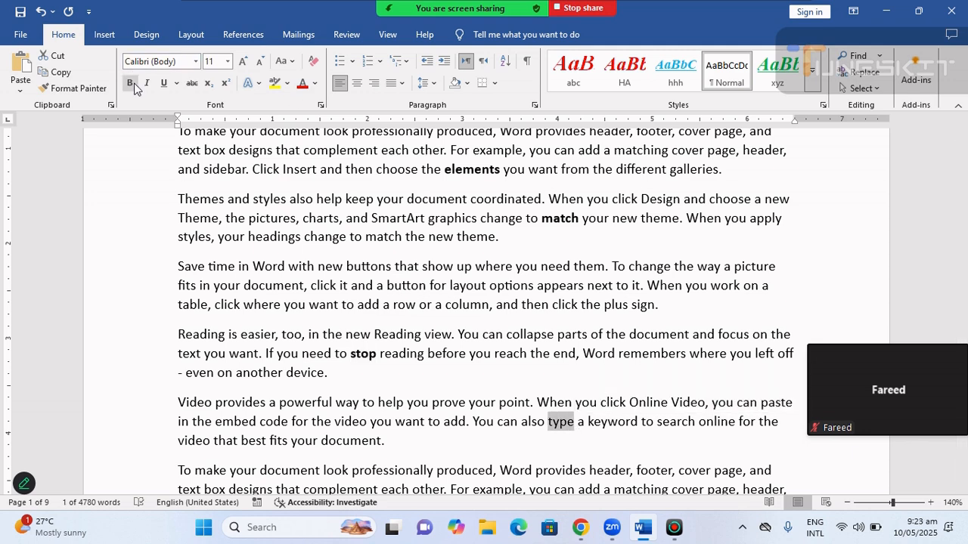
Step: Select all text with formatting similar to the bold word "powerful" and check the selected words across the paragraphs
{"action": "scroll", "coordinate": [499, 279], "scroll_direction": "up", "scroll_amount": 2}
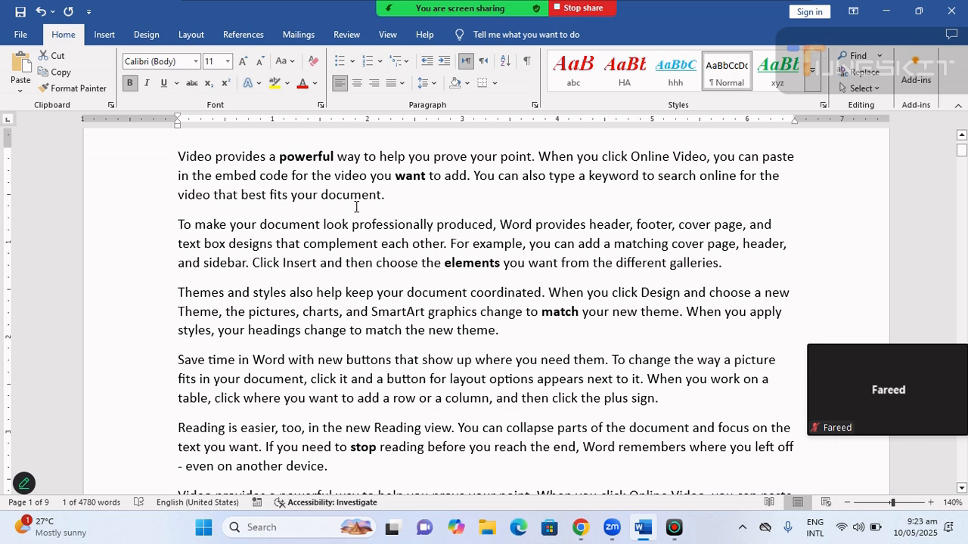
{"action": "left_click", "coordinate": [309, 159]}
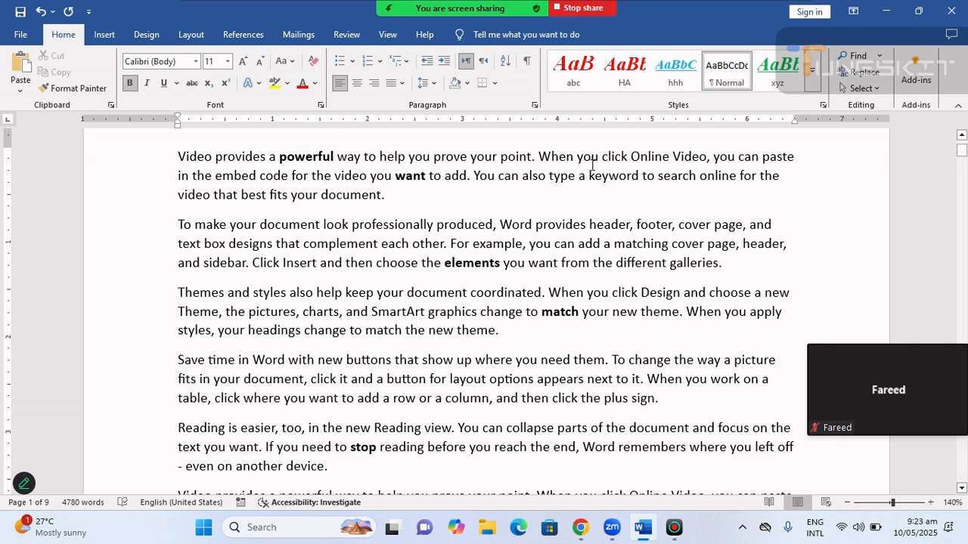
{"action": "left_click", "coordinate": [868, 93]}
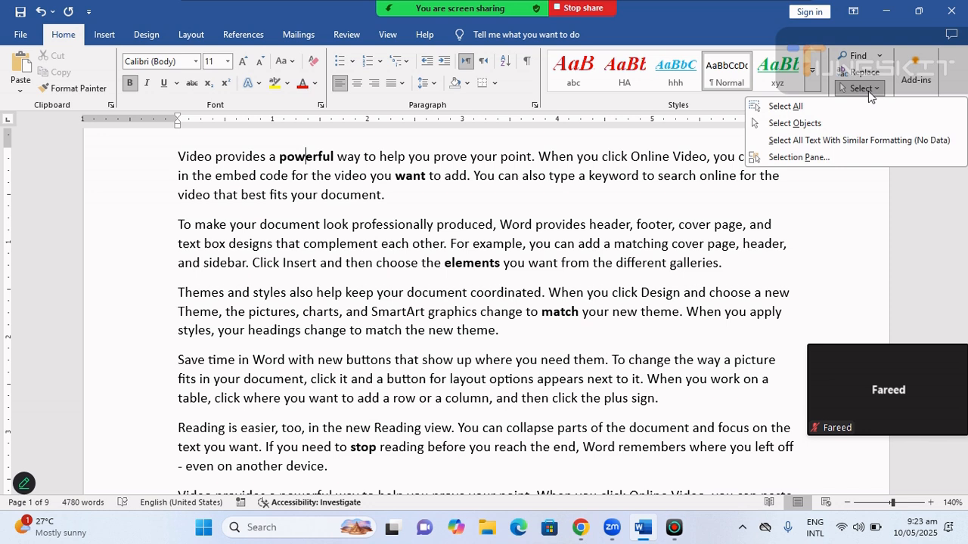
{"action": "left_click", "coordinate": [914, 140]}
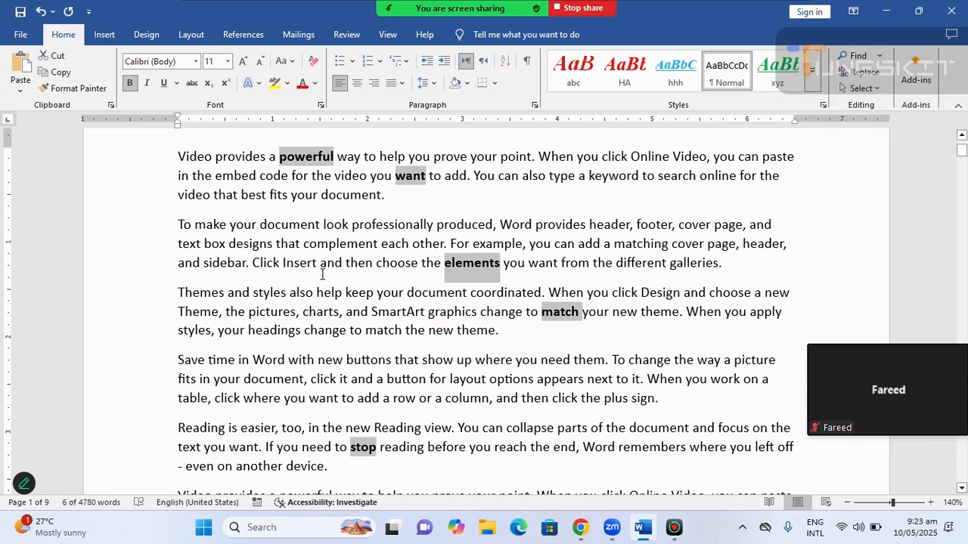
{"action": "scroll", "coordinate": [322, 275], "scroll_direction": "down", "scroll_amount": 4}
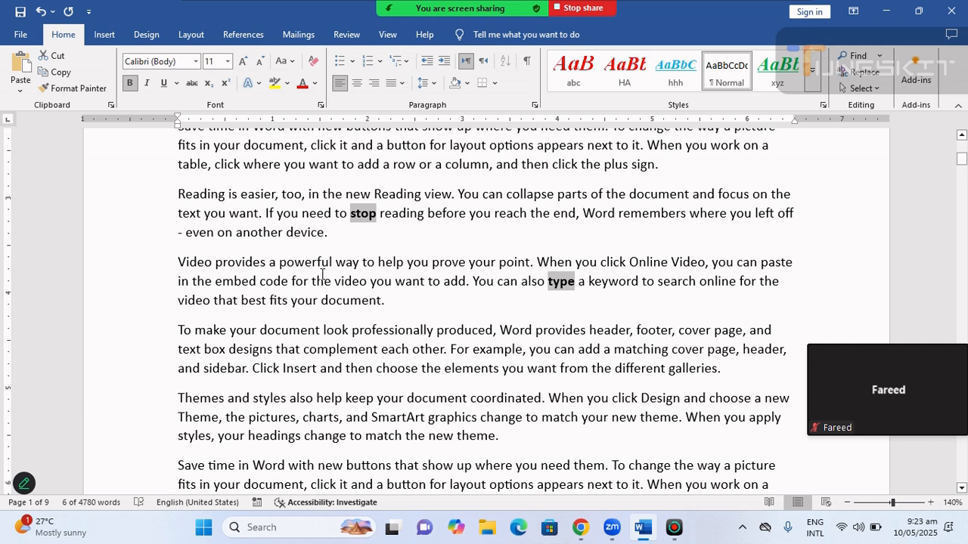
{"action": "scroll", "coordinate": [322, 274], "scroll_direction": "up", "scroll_amount": 5}
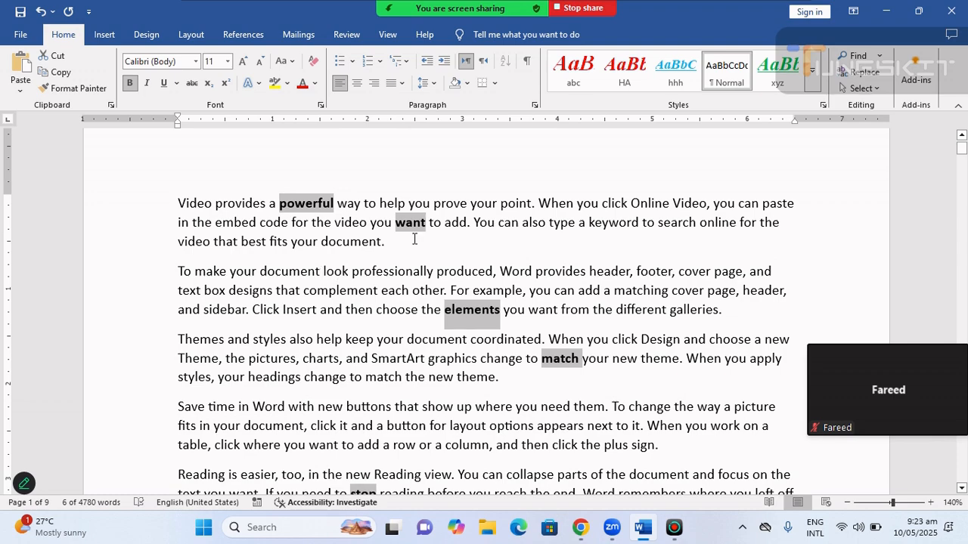
Step: Apply the "abc" style to the selected bold words and change their font color to the standard green
{"action": "left_click", "coordinate": [572, 72]}
{"action": "scroll", "coordinate": [468, 281], "scroll_direction": "up", "scroll_amount": 3}
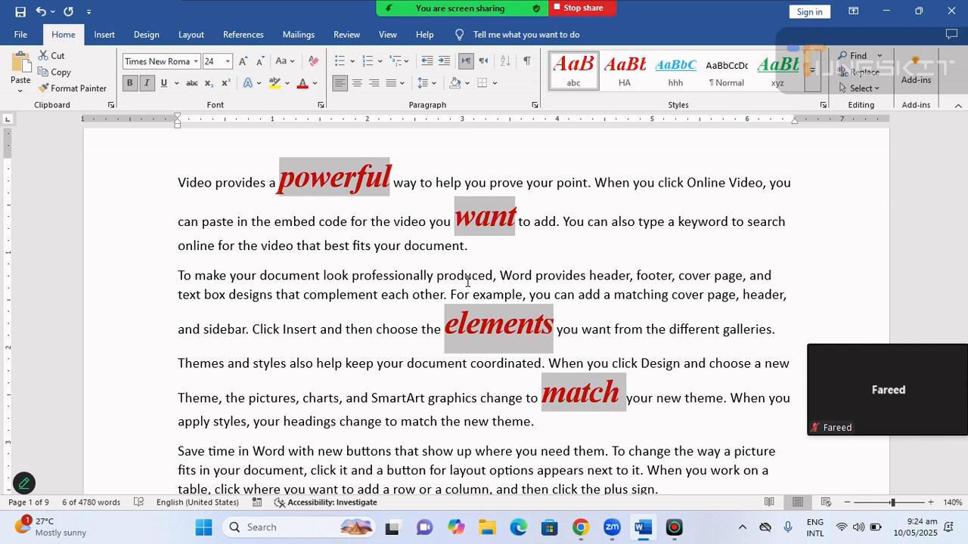
{"action": "left_click", "coordinate": [314, 84]}
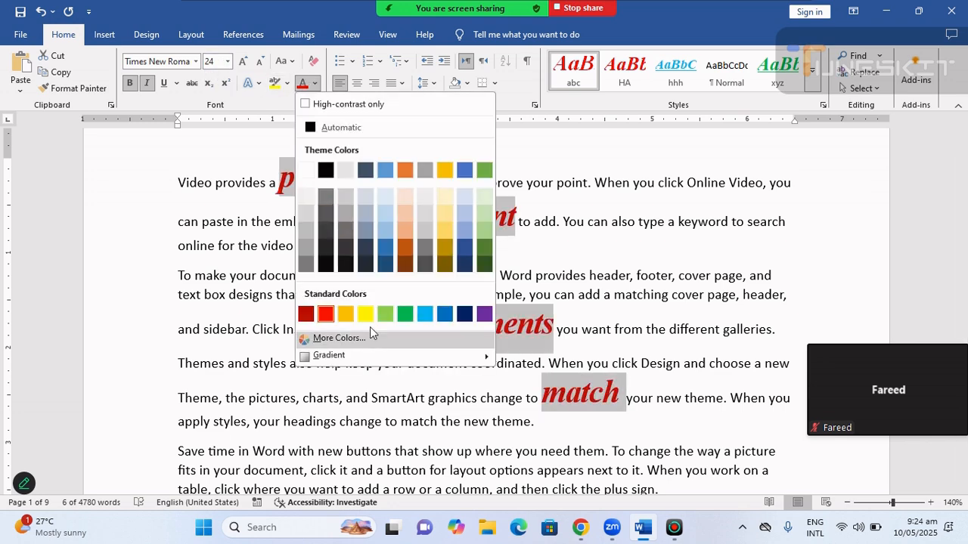
{"action": "left_click", "coordinate": [404, 314]}
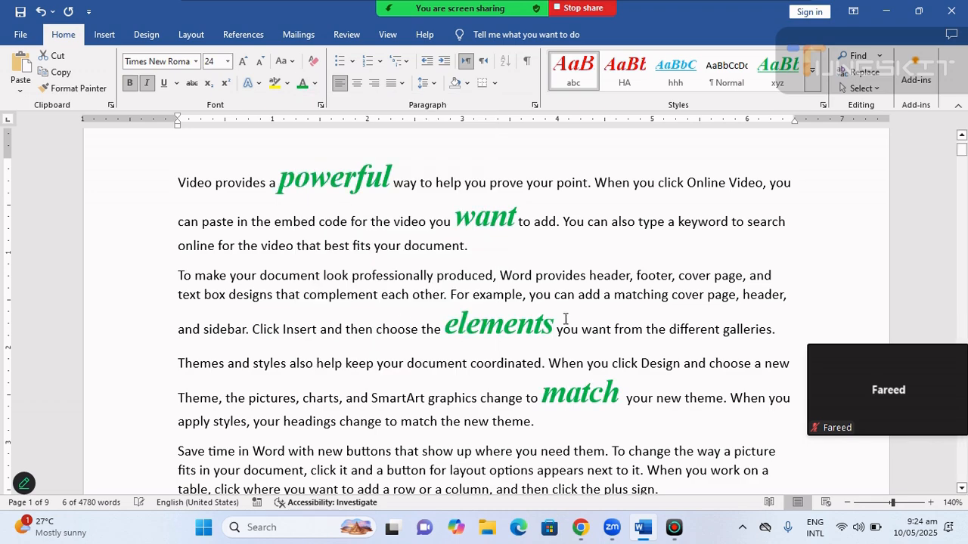
{"action": "scroll", "coordinate": [492, 297], "scroll_direction": "down", "scroll_amount": 4}
{"action": "scroll", "coordinate": [491, 297], "scroll_direction": "up", "scroll_amount": 5}
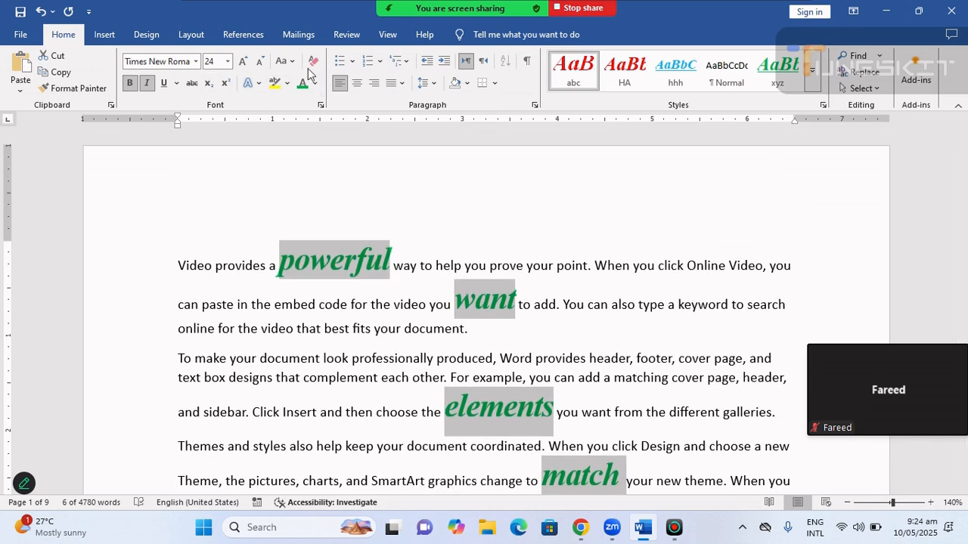
Step: Set the font of the selected words to Impact and clear the selection
{"action": "left_click", "coordinate": [194, 63]}
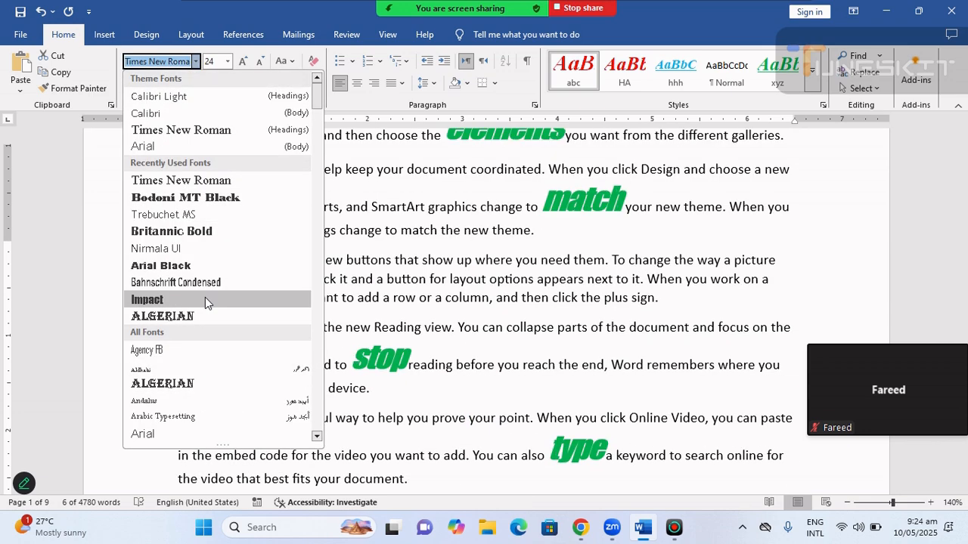
{"action": "left_click", "coordinate": [207, 298]}
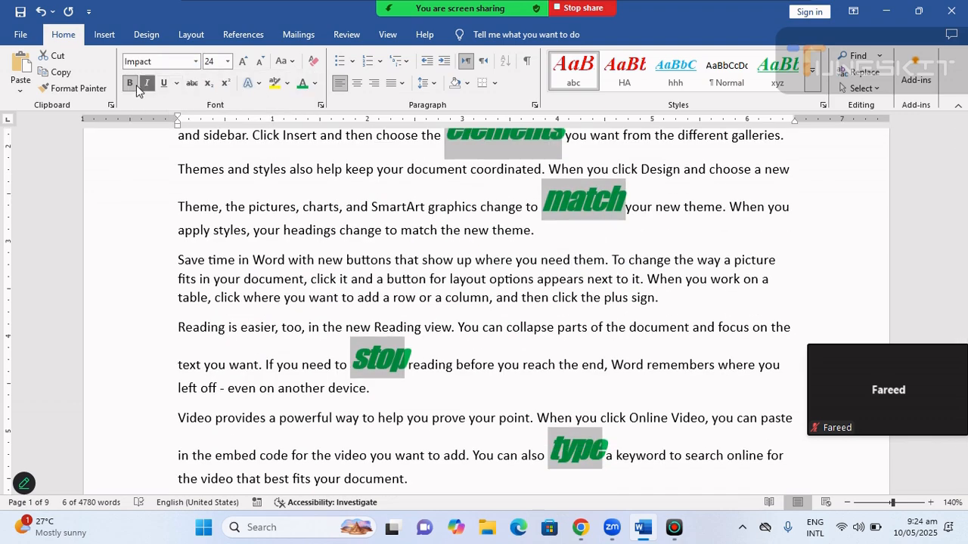
{"action": "scroll", "coordinate": [554, 245], "scroll_direction": "up", "scroll_amount": 1}
{"action": "scroll", "coordinate": [554, 246], "scroll_direction": "up", "scroll_amount": 4}
{"action": "left_click", "coordinate": [496, 234]}
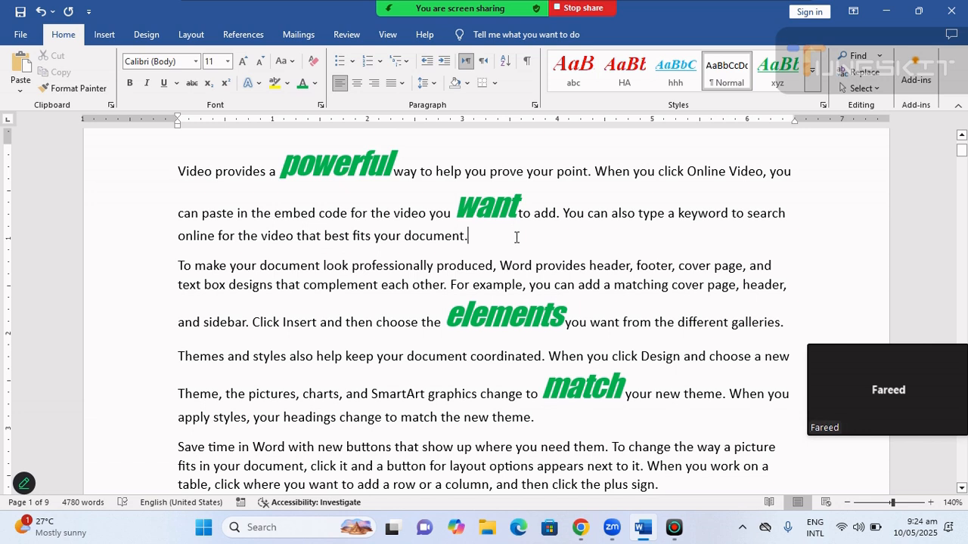
Step: Open the list of Select options
{"action": "left_click", "coordinate": [875, 89]}
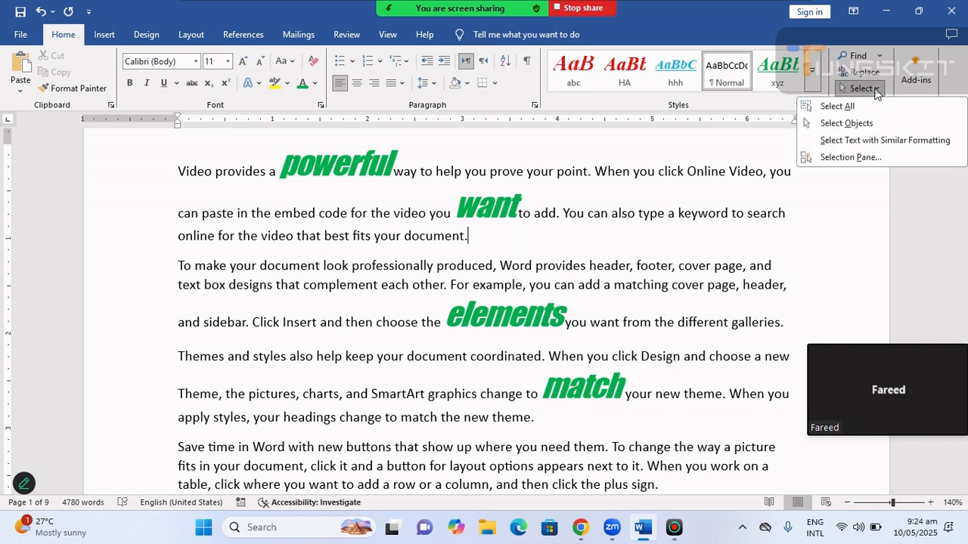